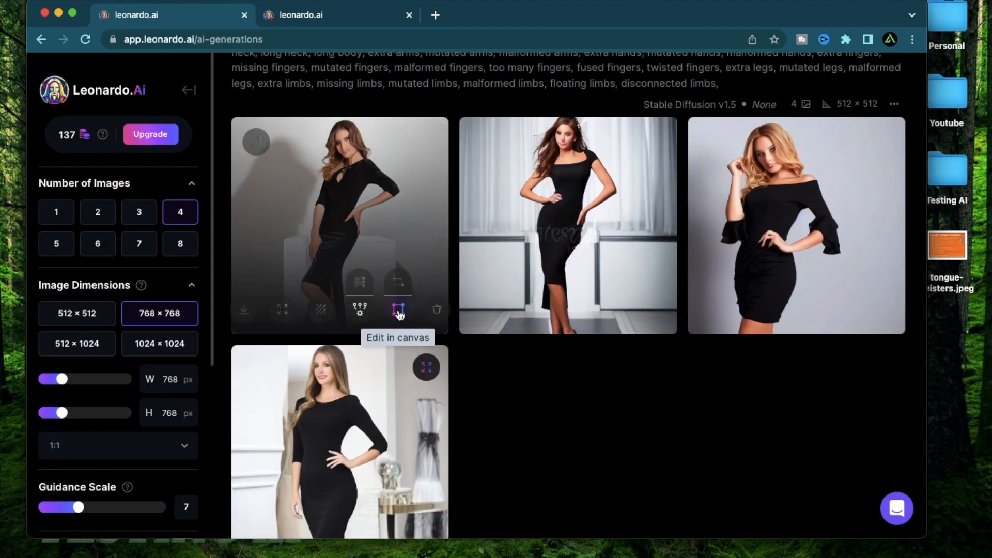
Enlarge the first generated black-dress image to inspect it and close the preview.
{"action": "left_click", "coordinate": [344, 217]}
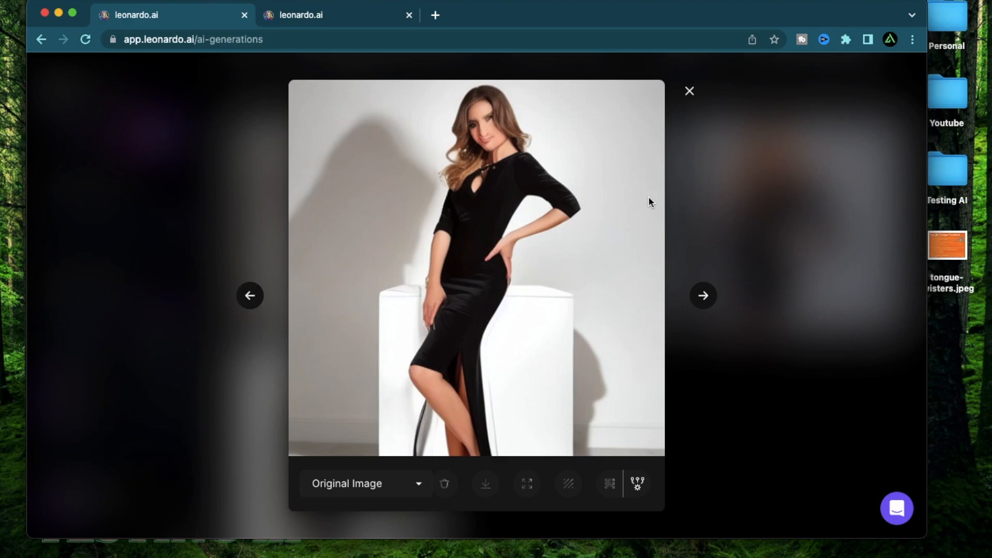
{"action": "key", "text": "Escape"}
{"action": "left_click", "coordinate": [366, 214]}
{"action": "key", "text": "Escape"}
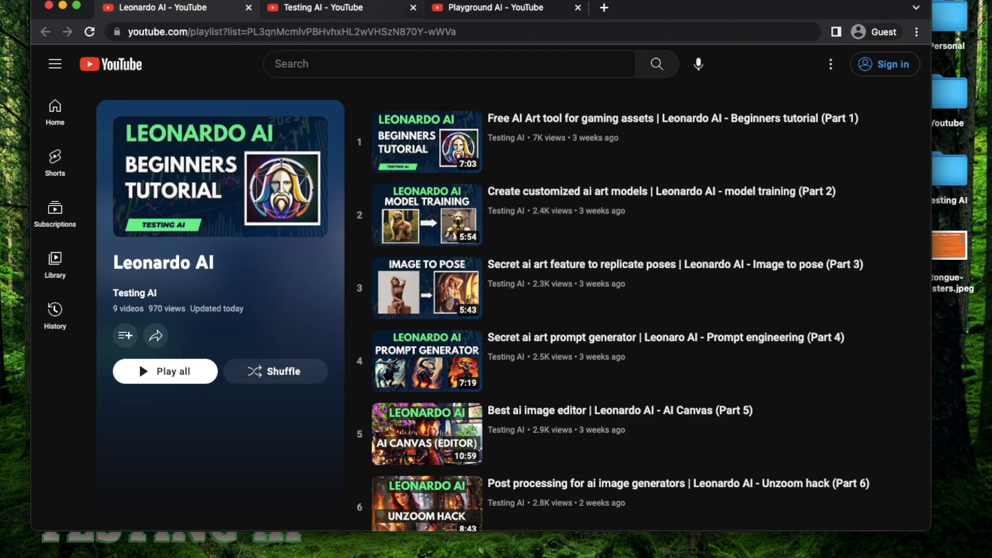
Inspect enlarged versions of the first two generated black-dress images and return to the generation results.
{"action": "left_click", "coordinate": [359, 10]}
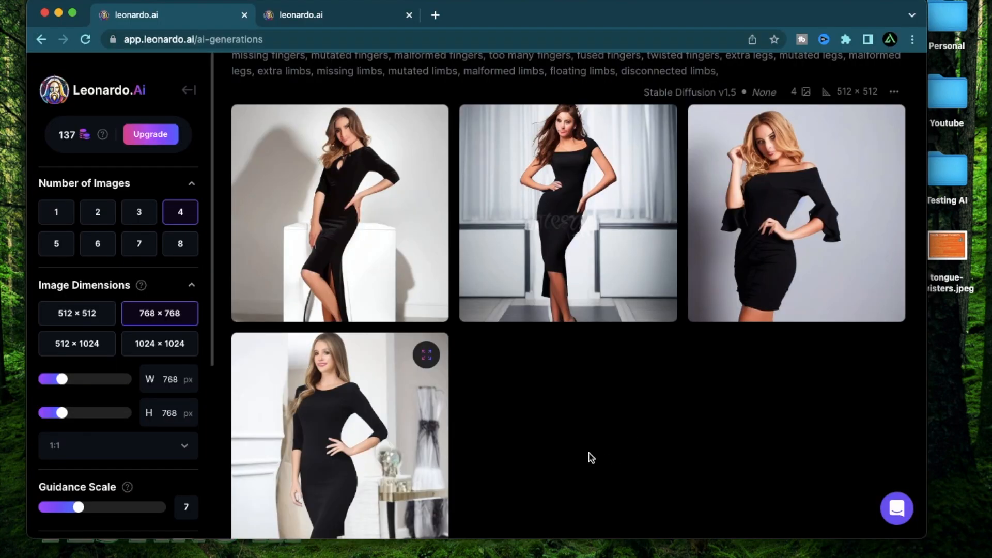
{"action": "left_click", "coordinate": [377, 219]}
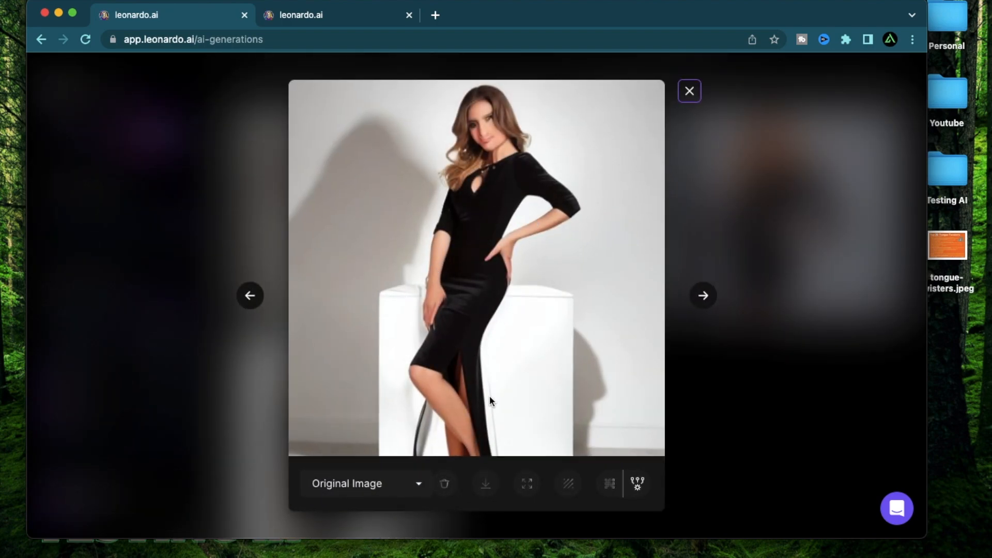
{"action": "left_click", "coordinate": [703, 296]}
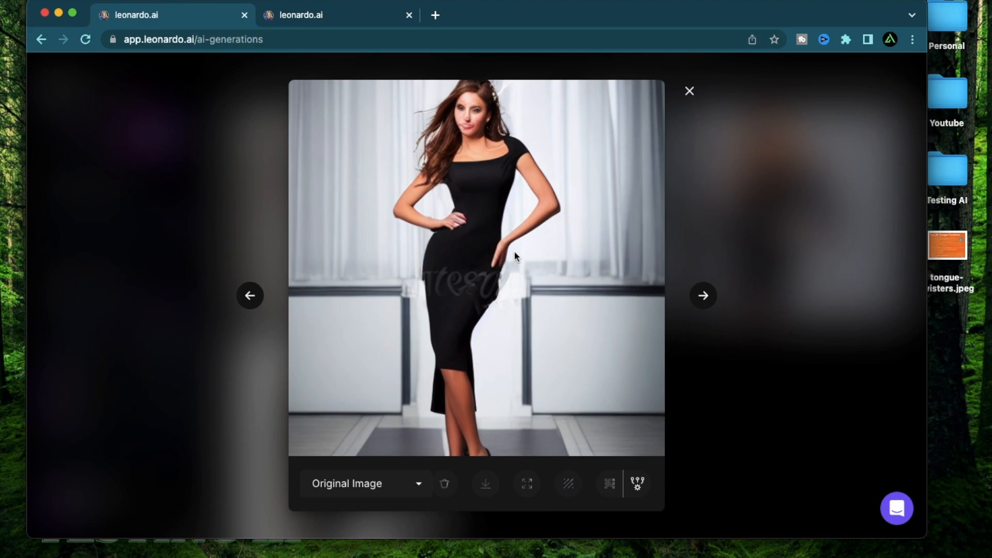
{"action": "left_click", "coordinate": [692, 418]}
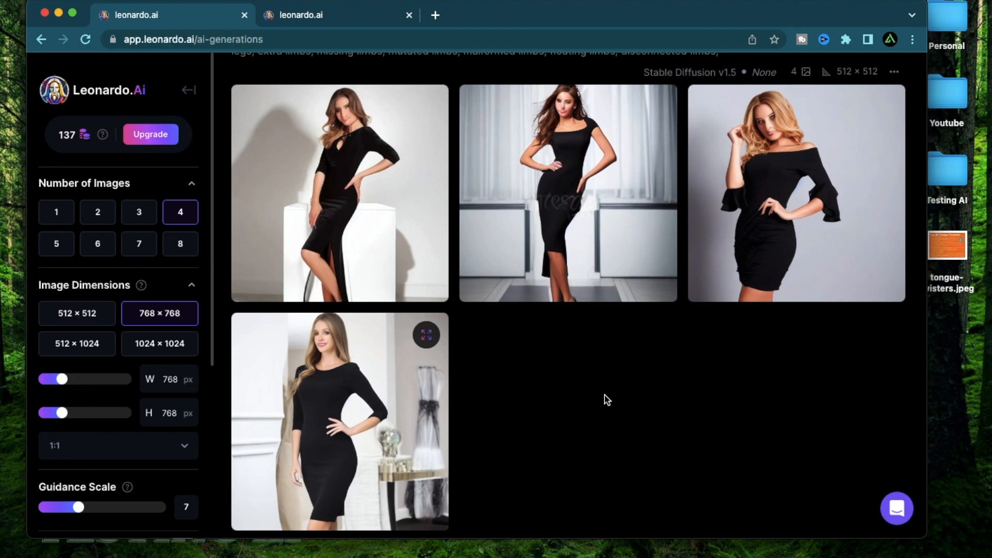
{"action": "scroll", "coordinate": [584, 405], "scroll_direction": "up", "scroll_amount": 2}
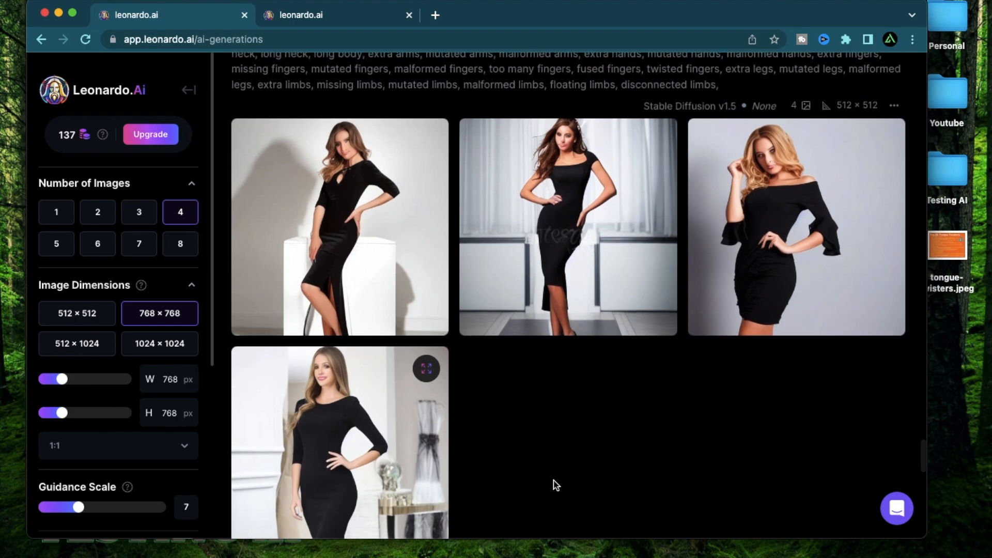
Open the Finetuned Models library and review the category filter options for platform models.
{"action": "left_click", "coordinate": [354, 15]}
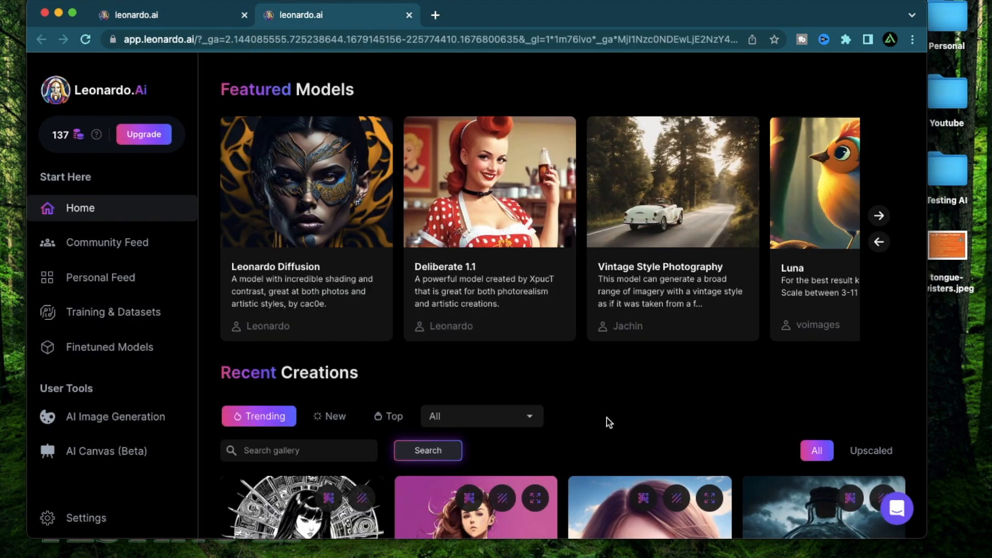
{"action": "left_click", "coordinate": [883, 223]}
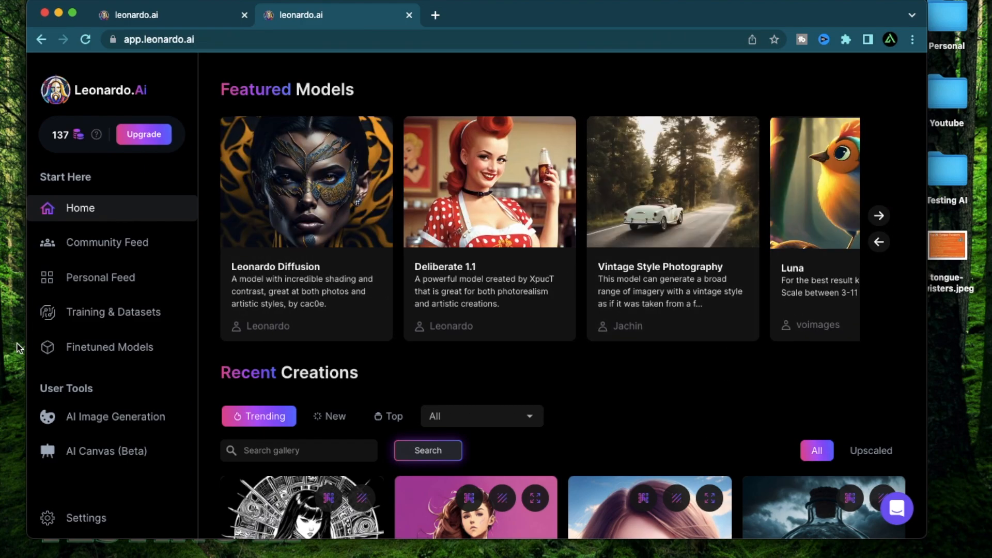
{"action": "left_click", "coordinate": [141, 345]}
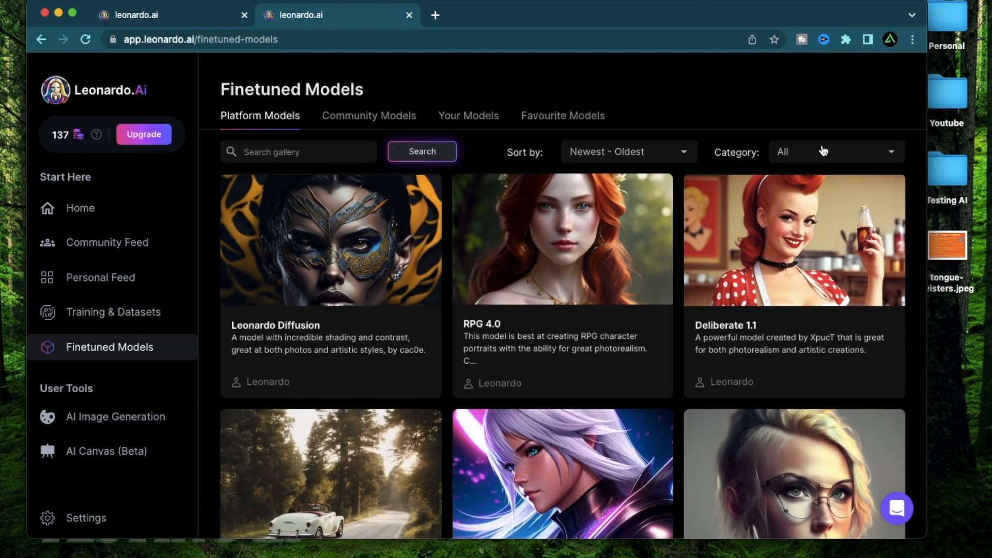
{"action": "left_click", "coordinate": [822, 151]}
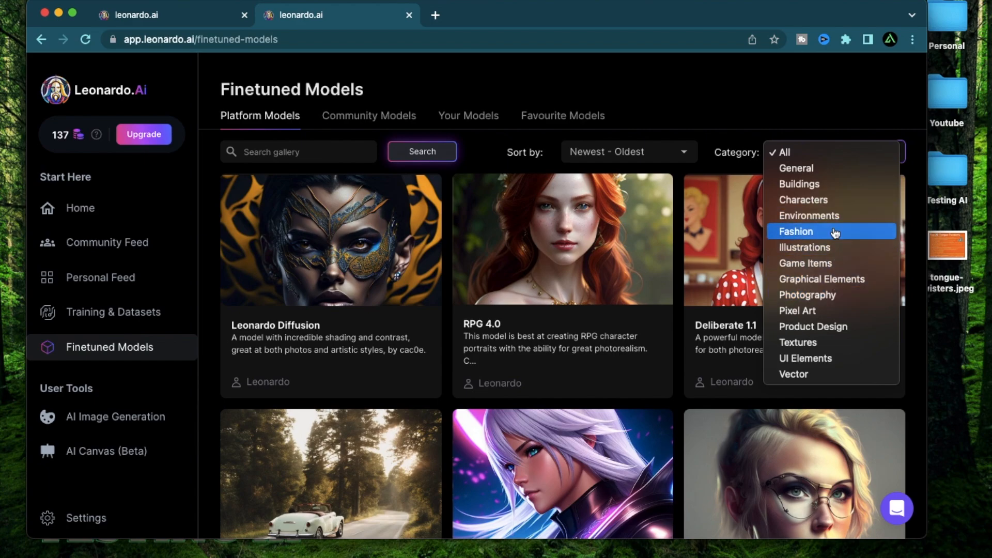
{"action": "left_click", "coordinate": [787, 132]}
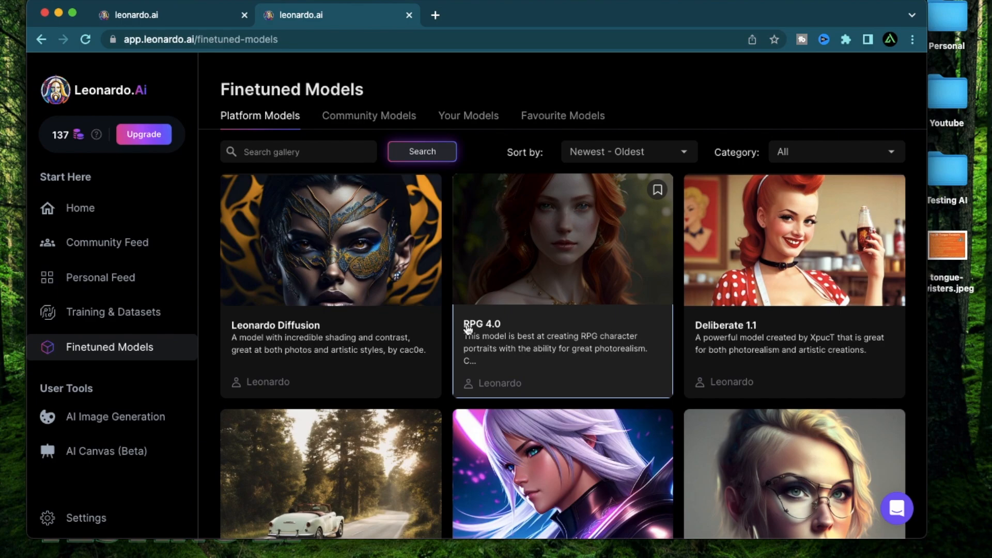
Examine the RPG 4.0 model's details and its sample images, and close them.
{"action": "left_click", "coordinate": [494, 329]}
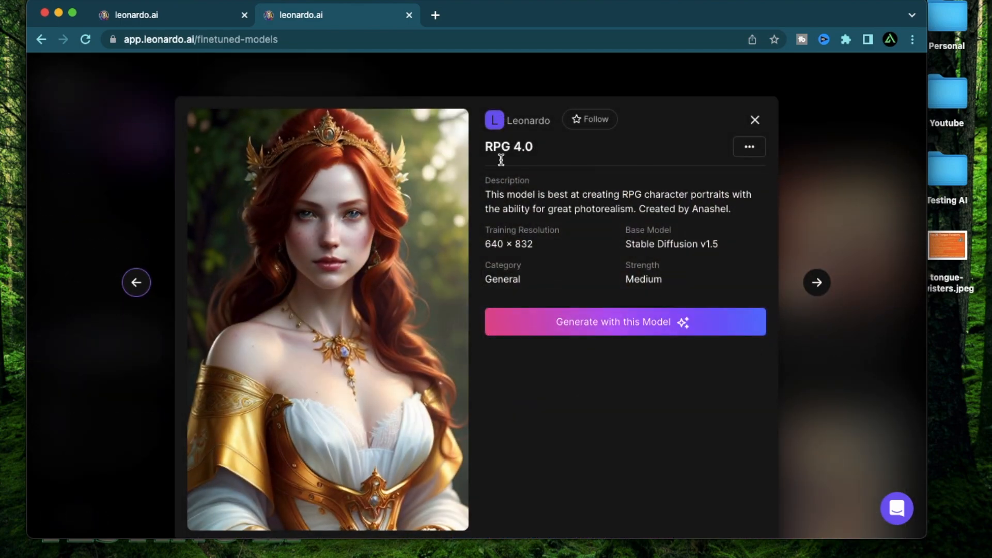
{"action": "scroll", "coordinate": [592, 310], "scroll_direction": "down", "scroll_amount": 10}
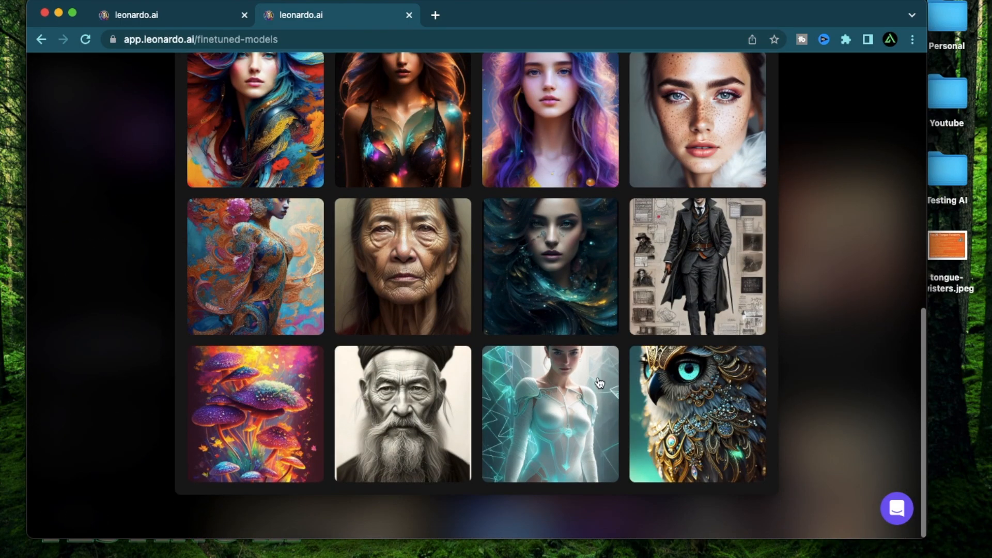
{"action": "left_click", "coordinate": [413, 513]}
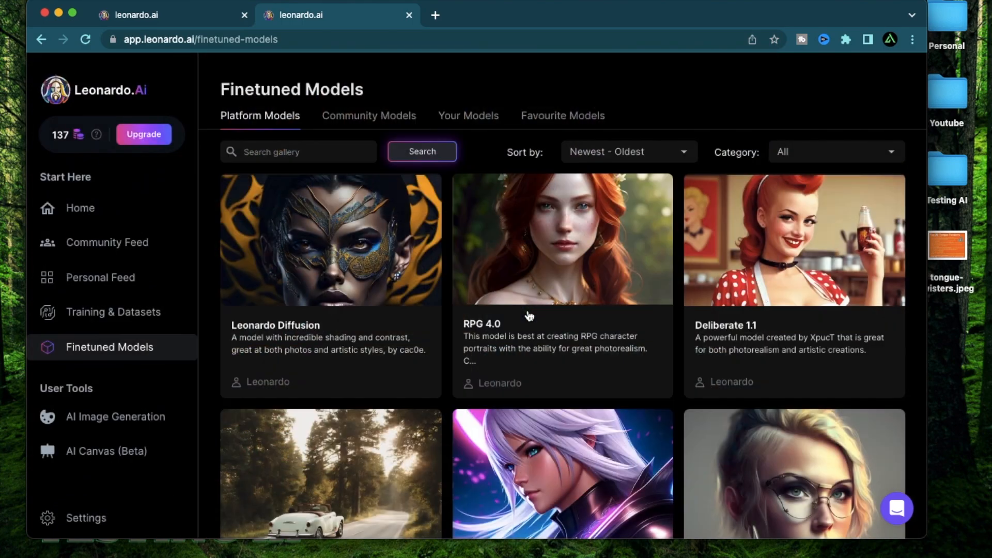
Find the Leonardo Creative model and examine the prompt of its sample image of a white-haired girl under snow.
{"action": "scroll", "coordinate": [631, 272], "scroll_direction": "down", "scroll_amount": 6}
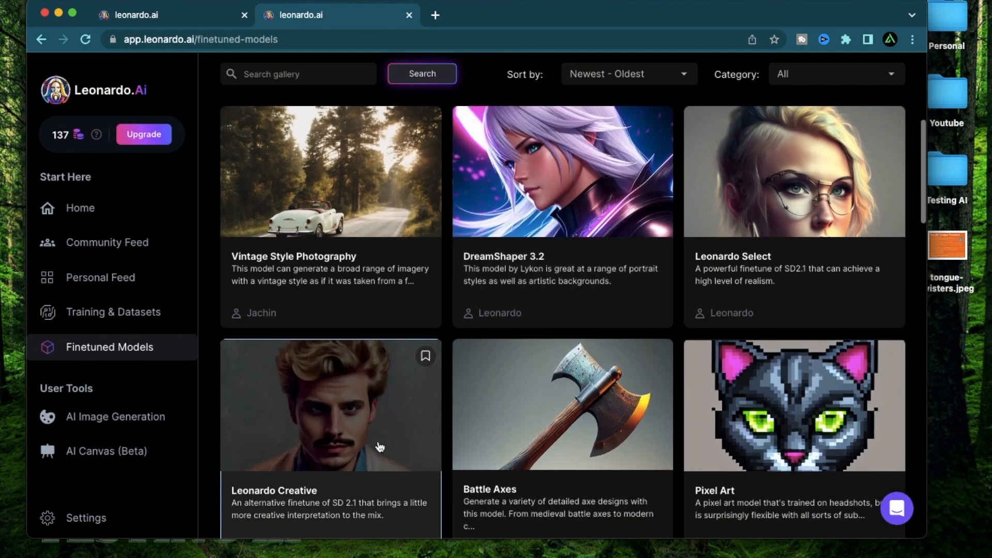
{"action": "left_click", "coordinate": [380, 448]}
{"action": "scroll", "coordinate": [558, 311], "scroll_direction": "down", "scroll_amount": 6}
{"action": "left_click", "coordinate": [550, 200]}
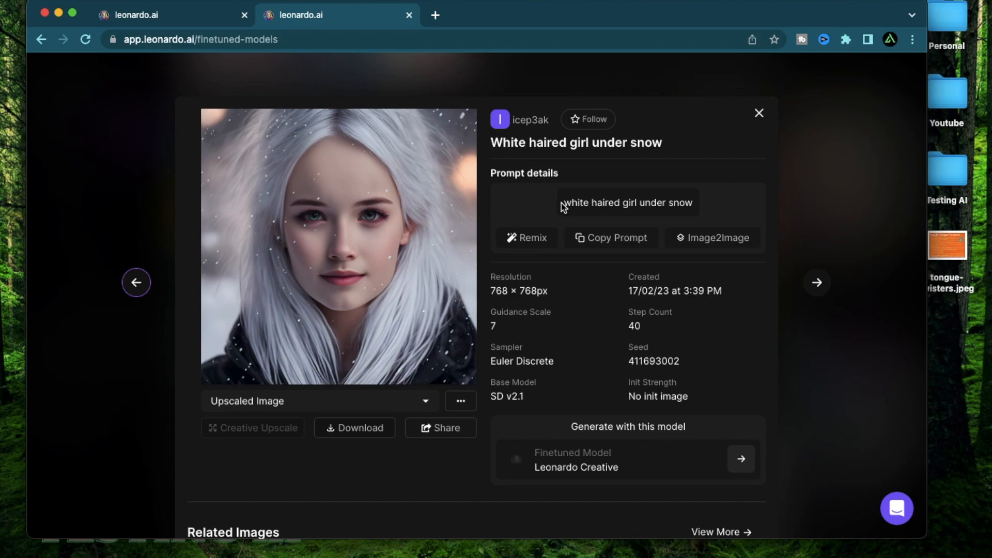
{"action": "left_click_drag", "start_coordinate": [563, 204], "coordinate": [694, 204]}
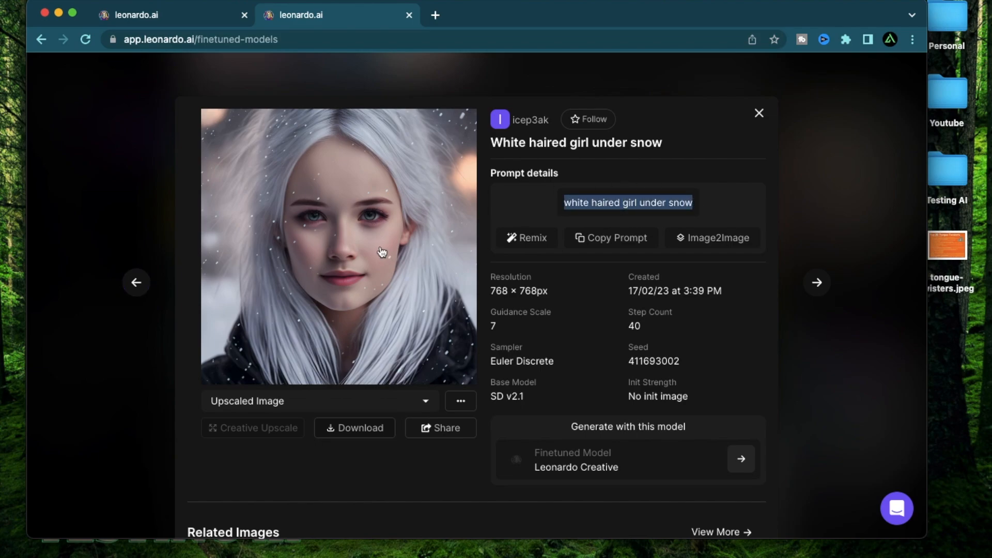
{"action": "scroll", "coordinate": [473, 339], "scroll_direction": "down", "scroll_amount": 1}
{"action": "scroll", "coordinate": [473, 338], "scroll_direction": "up", "scroll_amount": 1}
{"action": "left_click", "coordinate": [657, 214]}
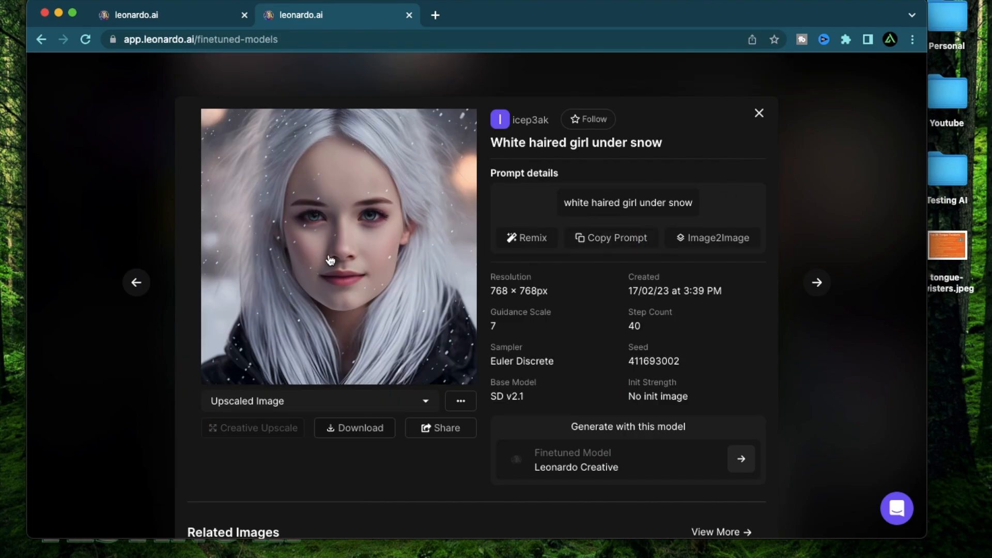
{"action": "key", "text": "Escape"}
Reopen the Leonardo Creative model's details and look over its description and sample images.
{"action": "left_click", "coordinate": [332, 388]}
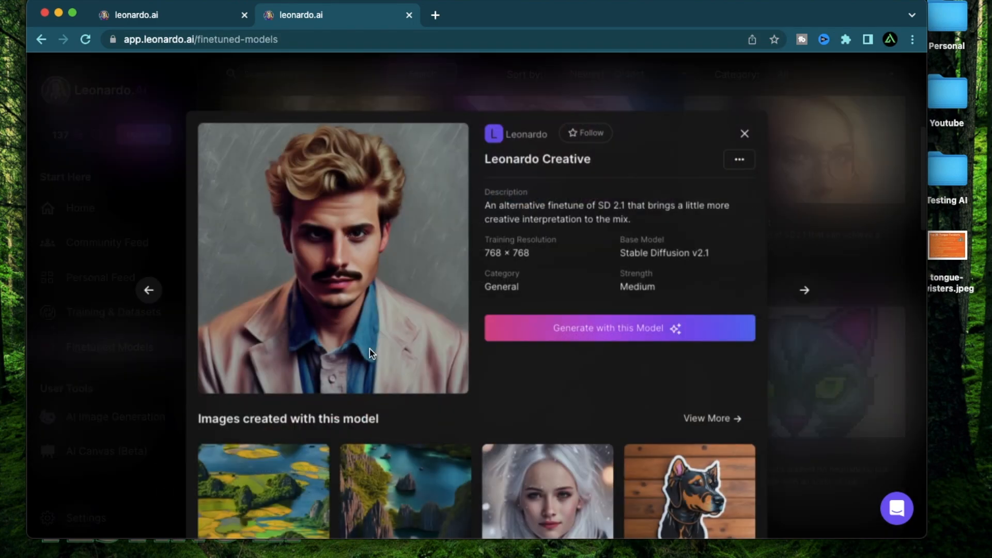
{"action": "scroll", "coordinate": [702, 279], "scroll_direction": "down", "scroll_amount": 5}
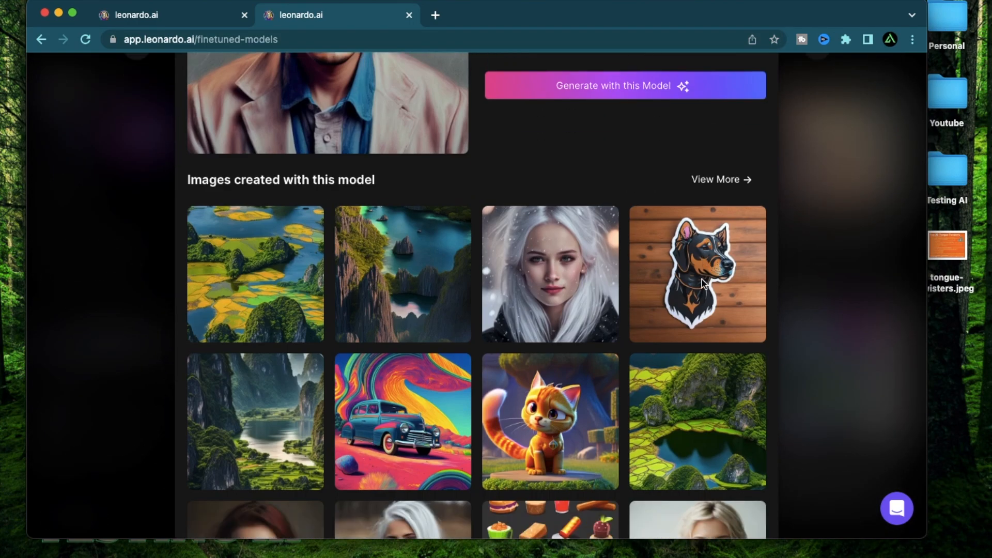
{"action": "scroll", "coordinate": [702, 281], "scroll_direction": "up", "scroll_amount": 5}
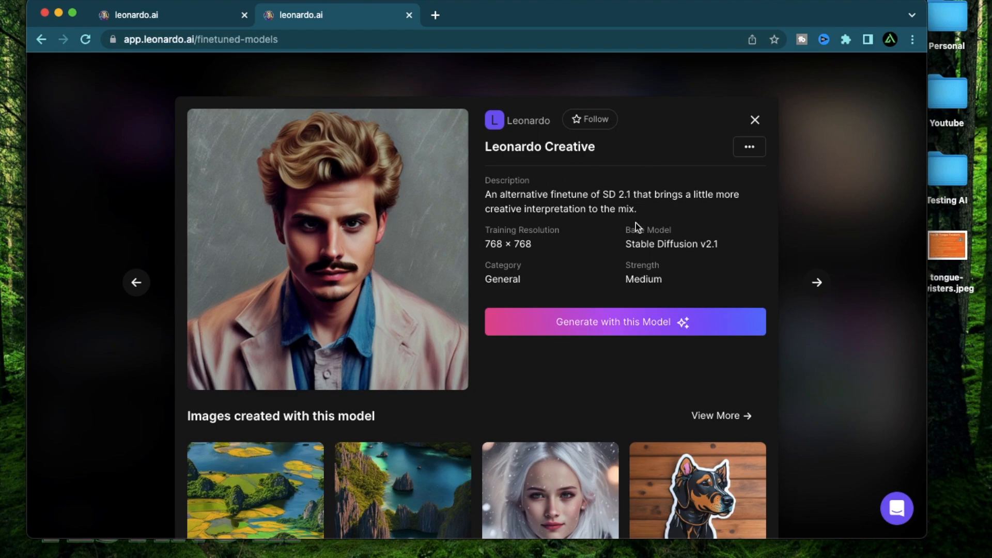
{"action": "key", "text": "Escape"}
Choose the RPG 4.0 platform model for generating images.
{"action": "left_click", "coordinate": [562, 318]}
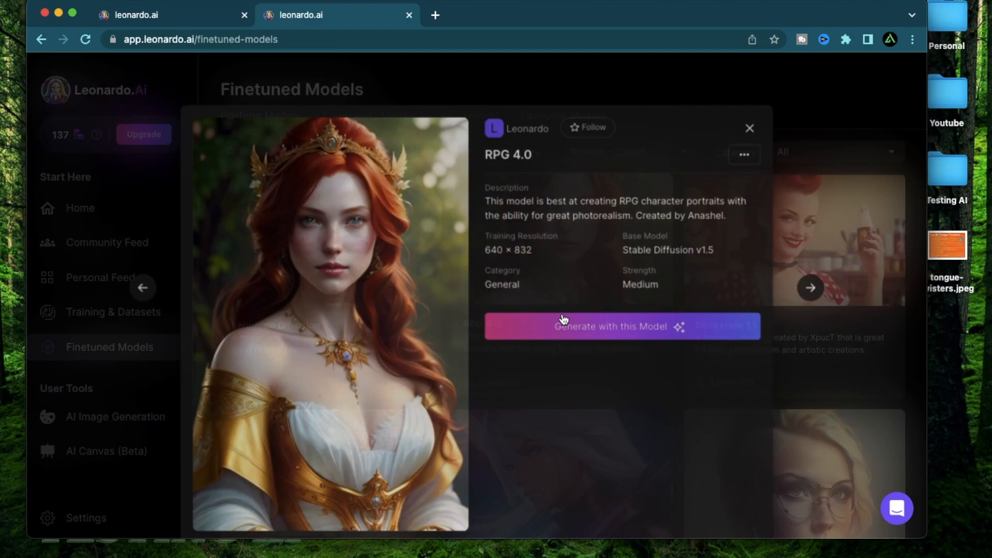
{"action": "left_click", "coordinate": [633, 325]}
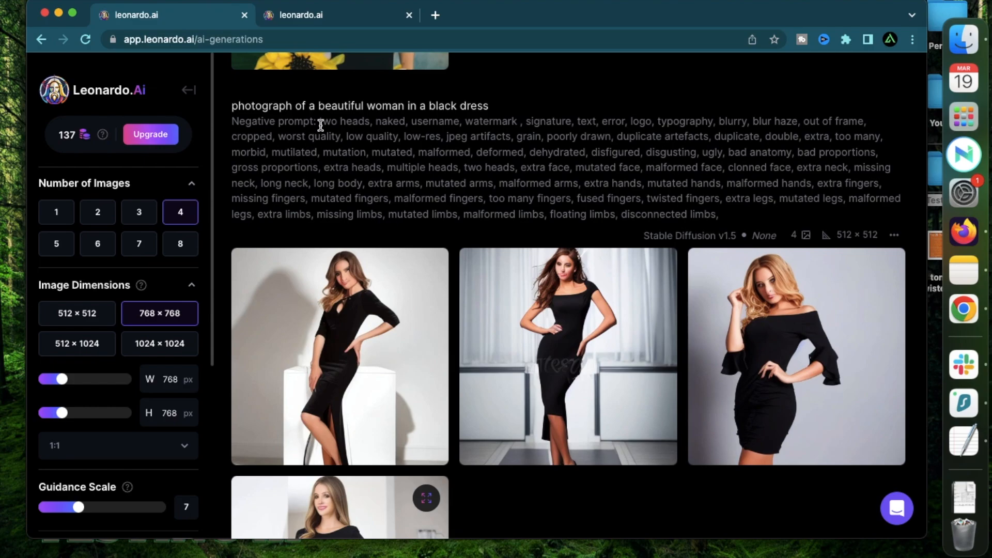
Review the black-dress generation's negative prompt, highlighting terms such as "two heads", "extra face" and "extra heads" in the Testing AI - 1.txt file.
{"action": "left_click_drag", "start_coordinate": [320, 121], "coordinate": [731, 226]}
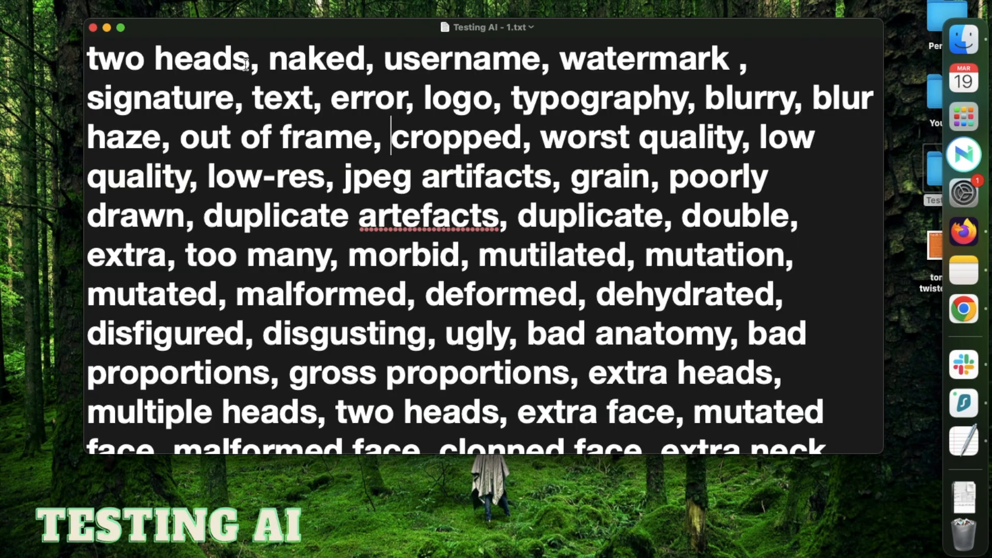
{"action": "double_click", "coordinate": [245, 64]}
{"action": "left_click_drag", "start_coordinate": [246, 65], "coordinate": [98, 61]}
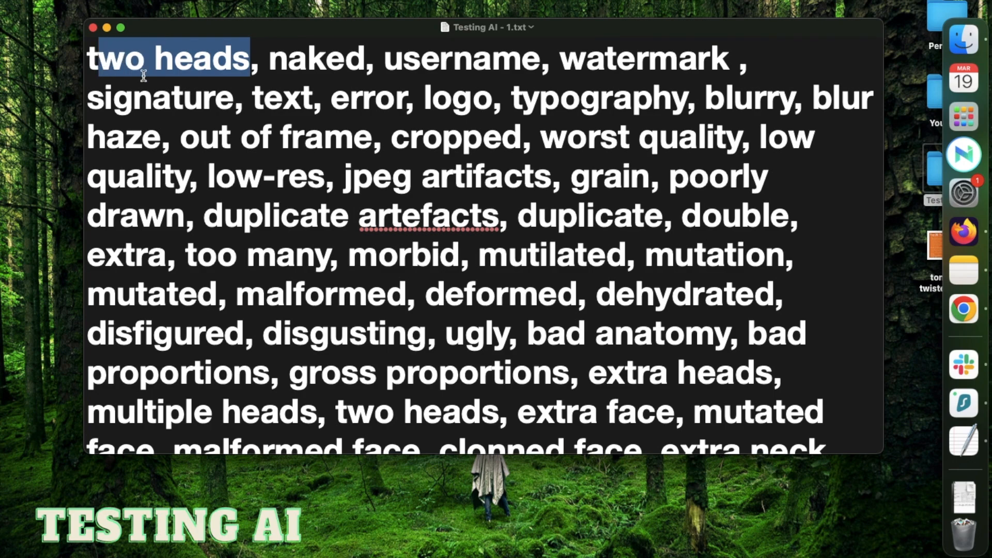
{"action": "left_click_drag", "start_coordinate": [509, 414], "coordinate": [704, 418]}
{"action": "scroll", "coordinate": [704, 418], "scroll_direction": "down", "scroll_amount": 3}
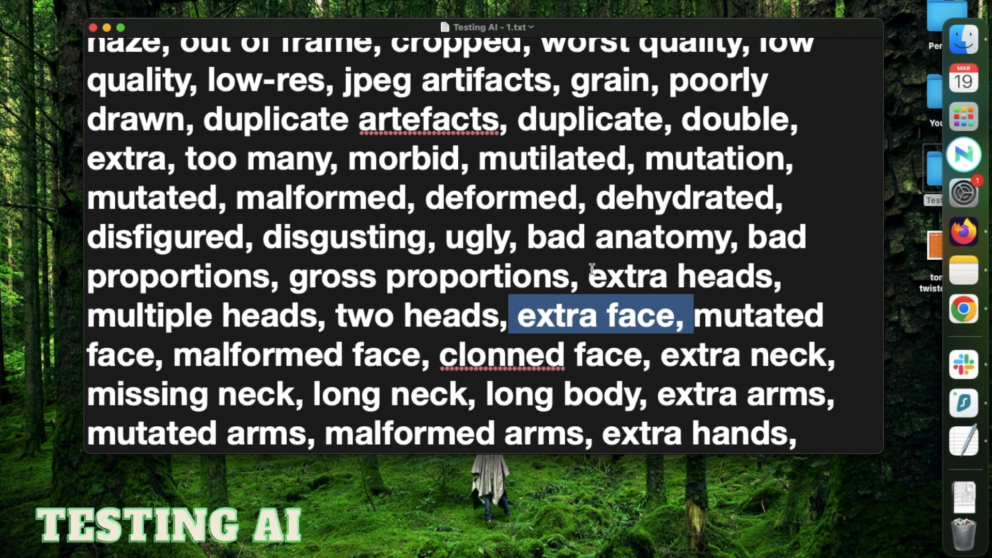
{"action": "left_click_drag", "start_coordinate": [583, 274], "coordinate": [757, 274]}
{"action": "scroll", "coordinate": [432, 92], "scroll_direction": "up", "scroll_amount": 3}
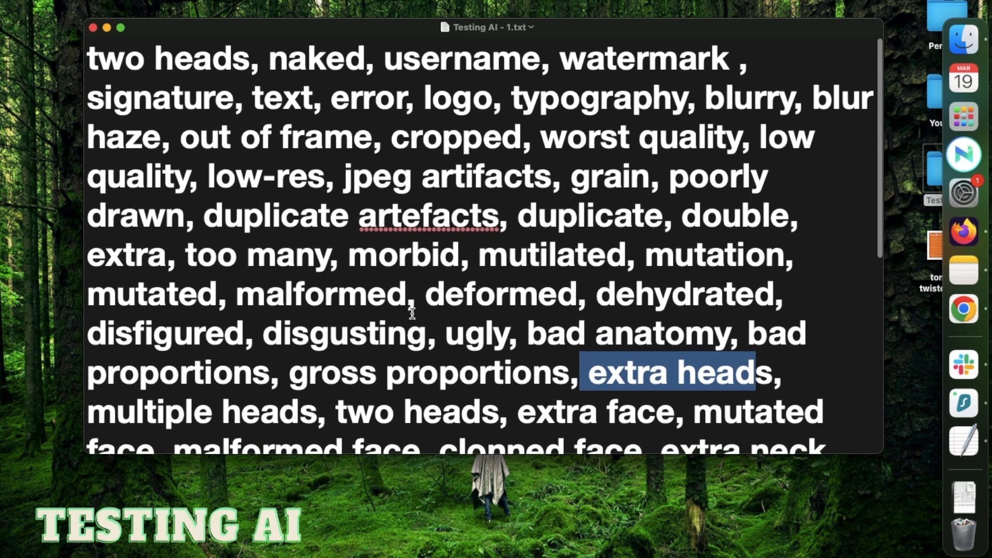
{"action": "left_click", "coordinate": [479, 253]}
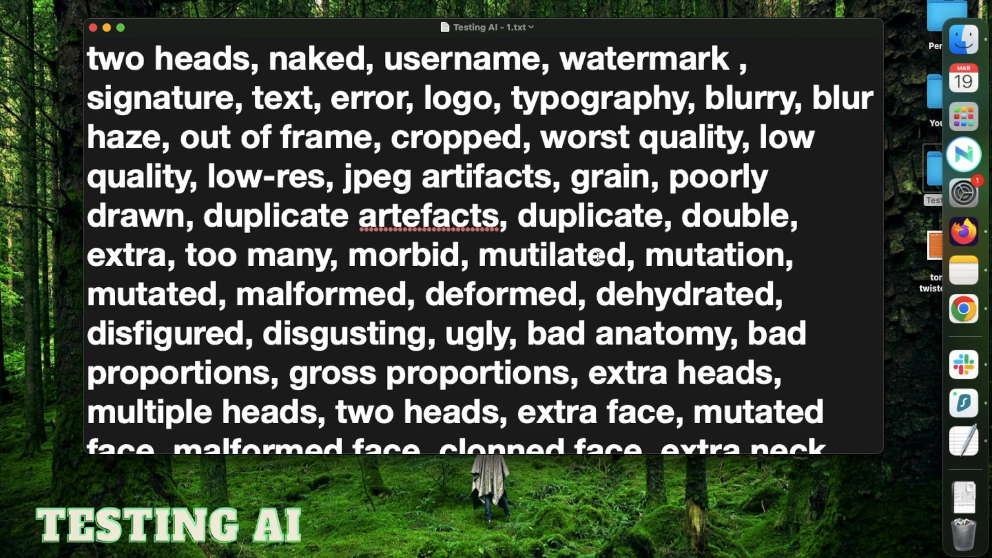
{"action": "left_click", "coordinate": [539, 257]}
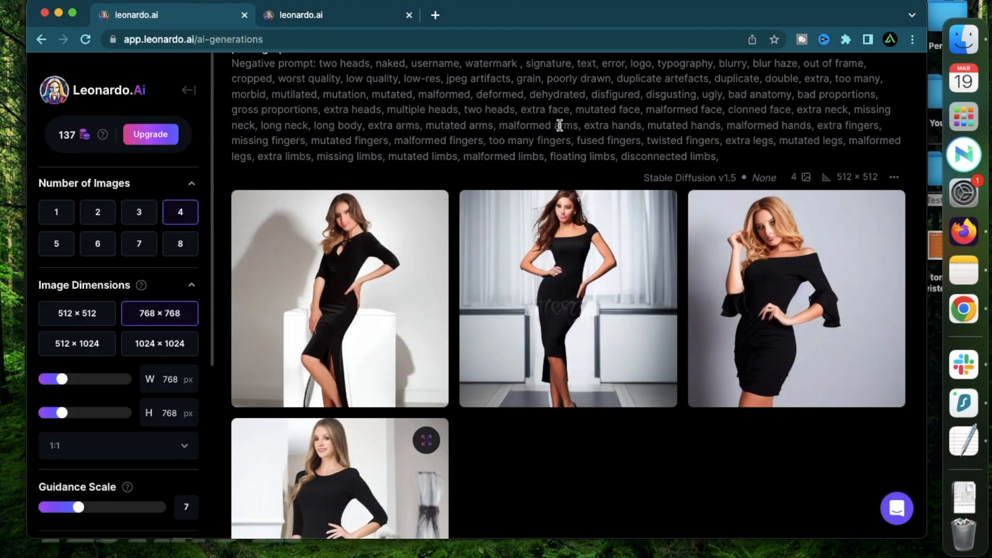
Inspect the faces in the first three generated black-dress images one after another and close the preview.
{"action": "scroll", "coordinate": [560, 126], "scroll_direction": "up", "scroll_amount": 1}
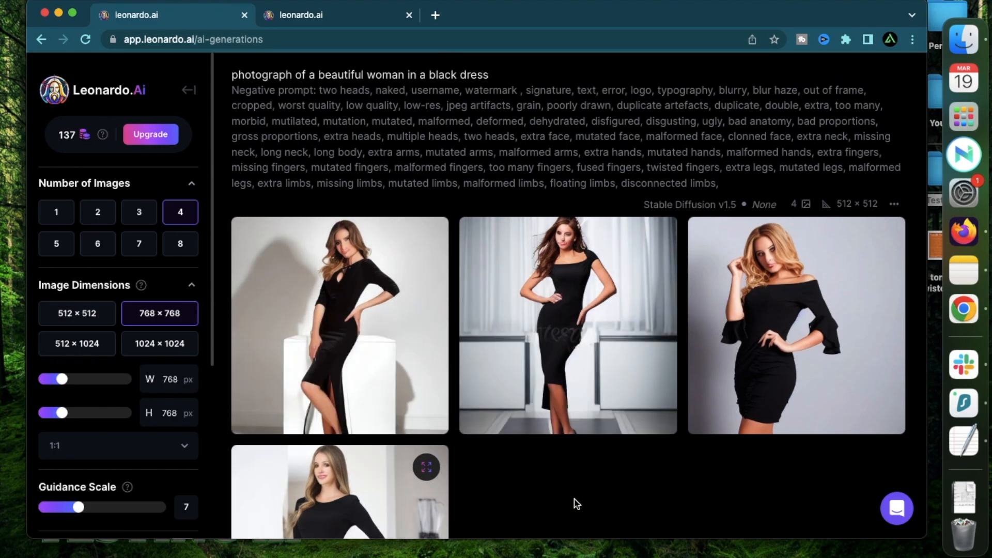
{"action": "left_click", "coordinate": [406, 293]}
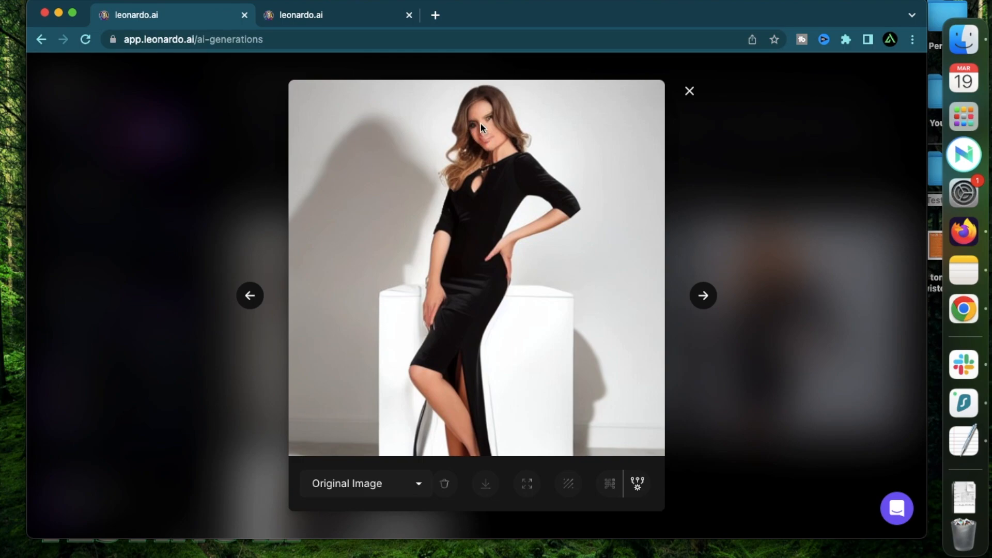
{"action": "key", "text": "Right"}
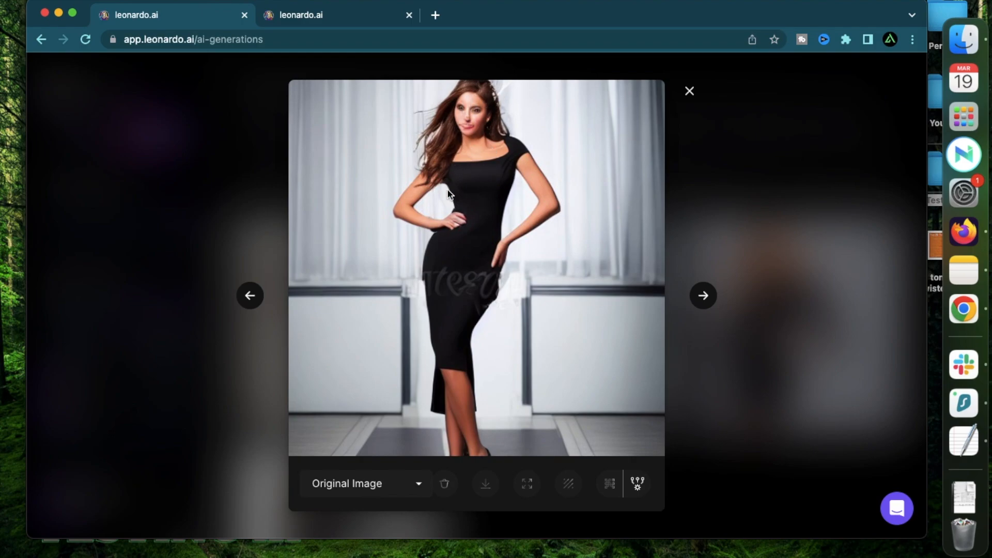
{"action": "left_click", "coordinate": [703, 295]}
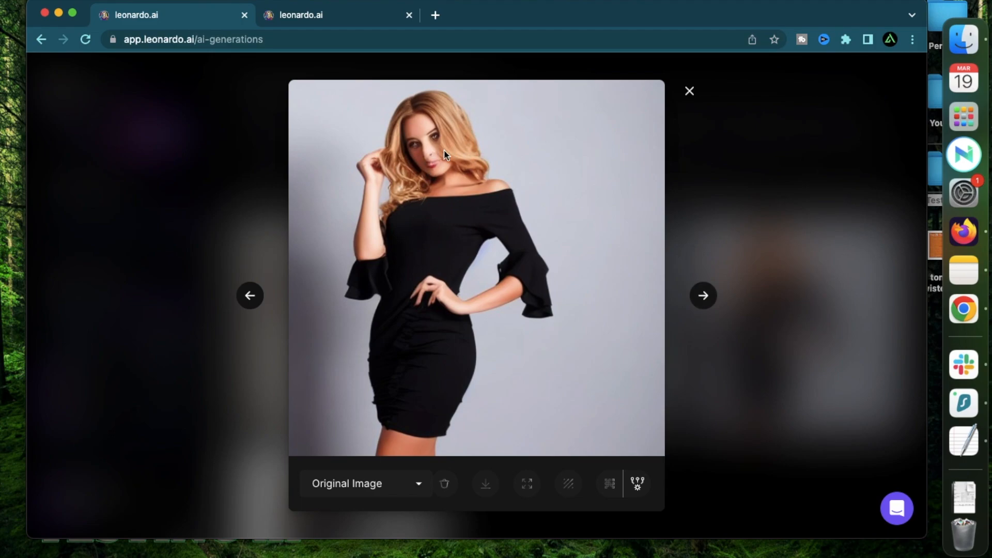
{"action": "key", "text": "Escape"}
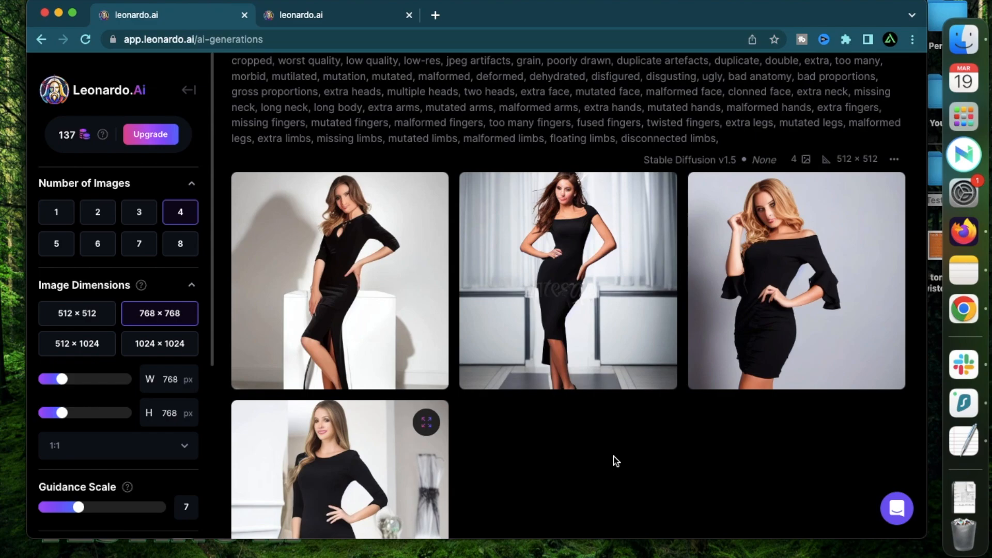
Run a Creative upscale on the third black-dress image, the blonde woman with ruffled sleeves.
{"action": "scroll", "coordinate": [616, 462], "scroll_direction": "down", "scroll_amount": 1}
{"action": "mouse_move", "coordinate": [809, 275]}
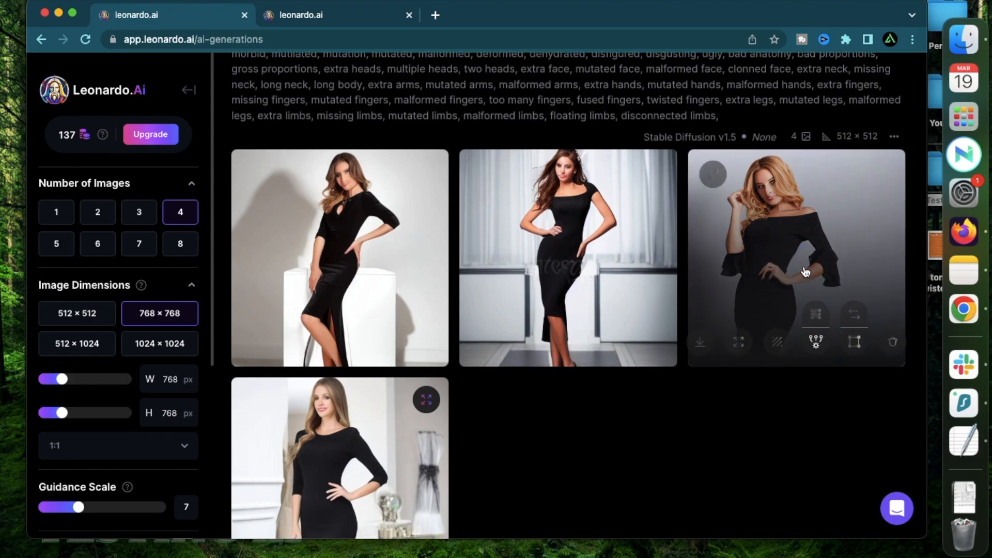
{"action": "left_click", "coordinate": [809, 263]}
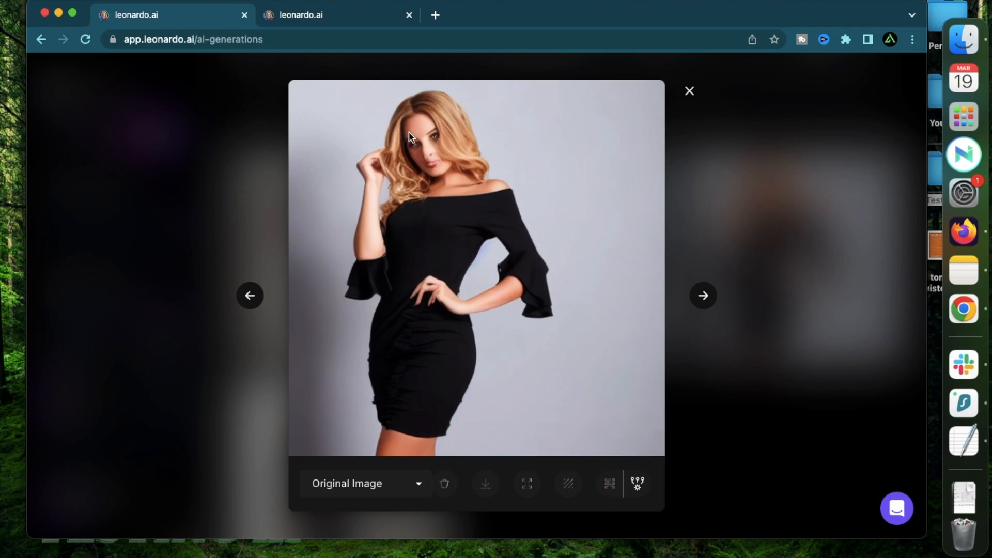
{"action": "left_click", "coordinate": [610, 486]}
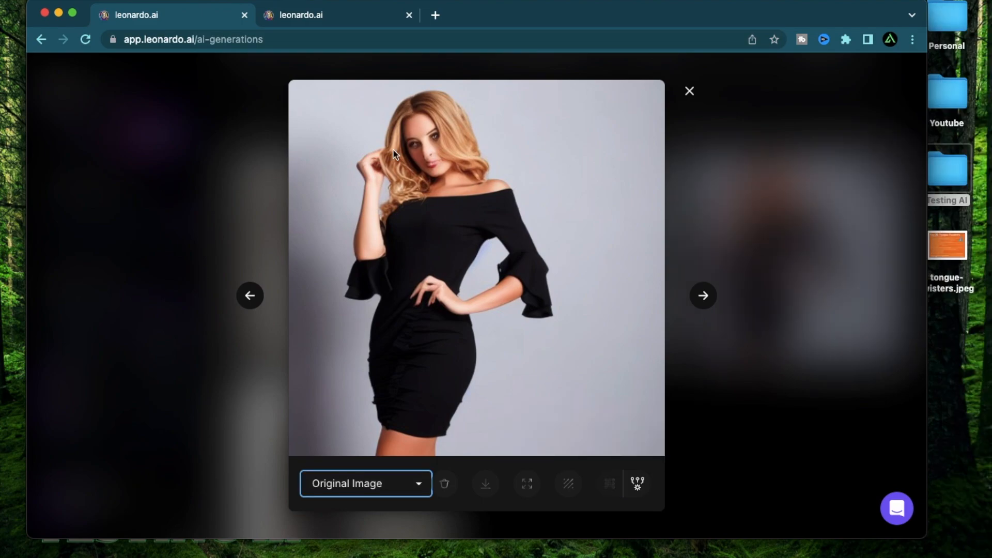
Compare the Original Image and Upscaled Image versions of the third black-dress picture, focusing on the face, and close the preview.
{"action": "left_click", "coordinate": [392, 483]}
{"action": "left_click", "coordinate": [382, 504]}
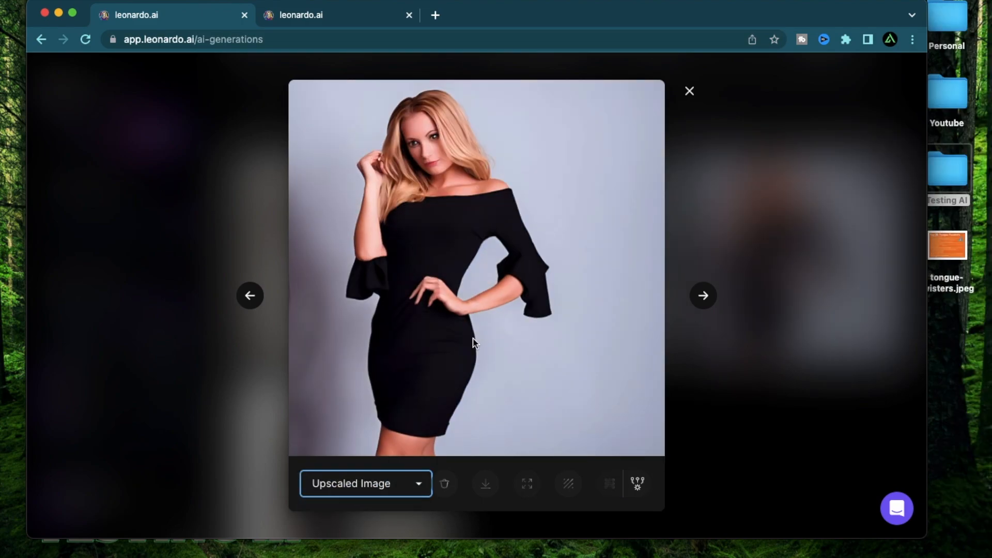
{"action": "left_click", "coordinate": [405, 174]}
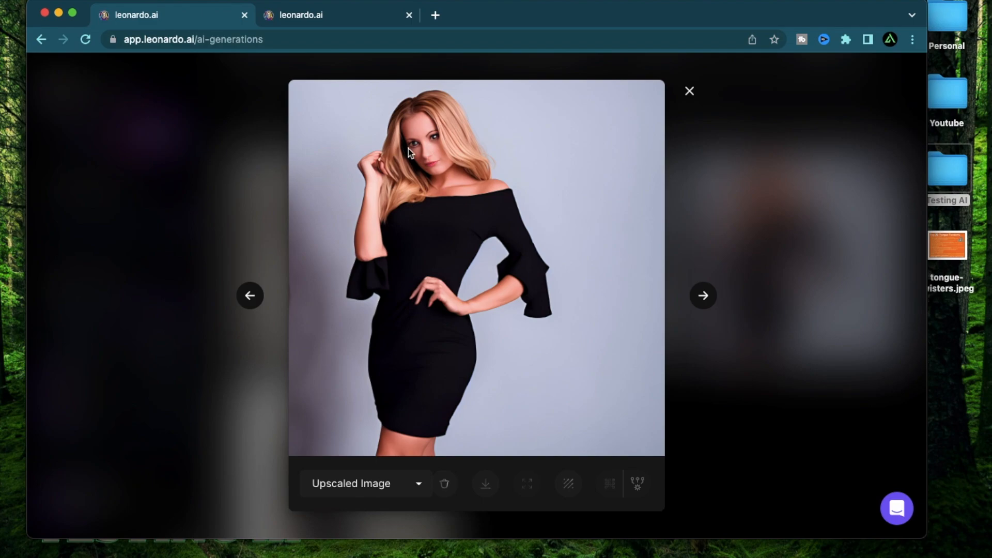
{"action": "left_click", "coordinate": [420, 486]}
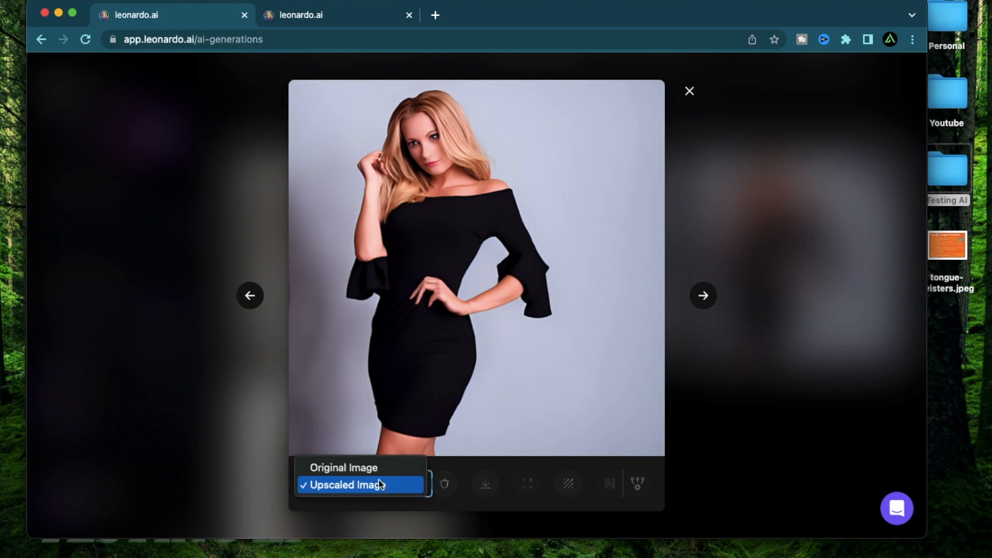
{"action": "left_click", "coordinate": [375, 470]}
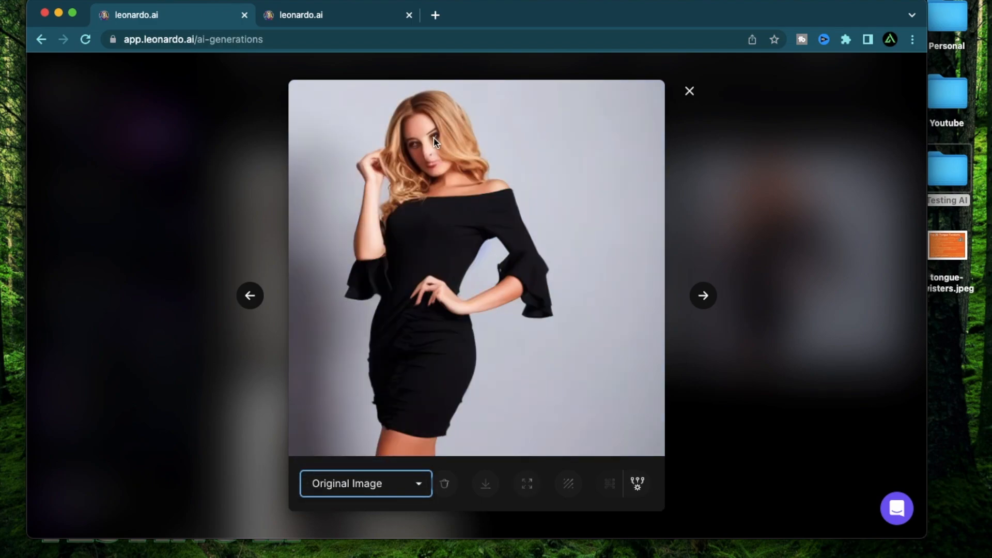
{"action": "left_click", "coordinate": [394, 491]}
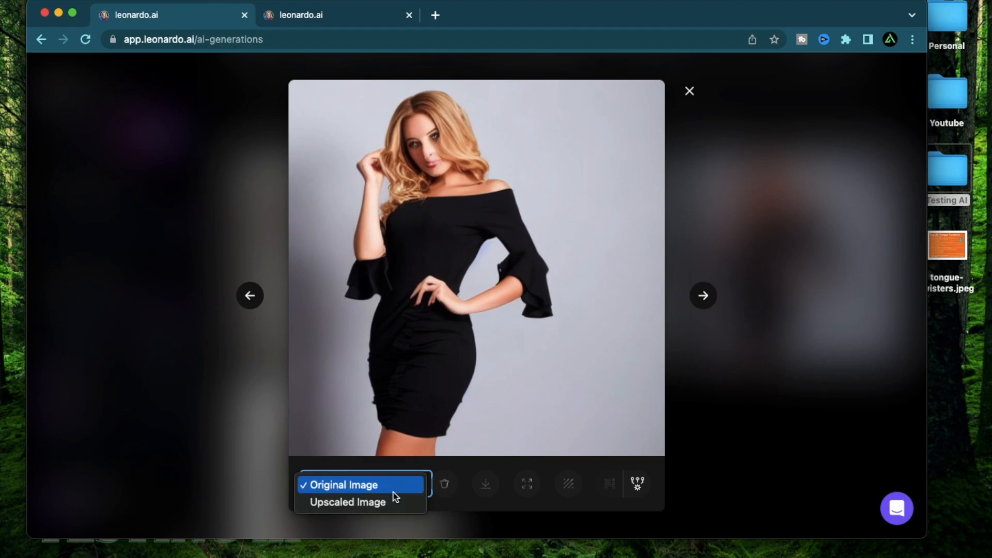
{"action": "left_click", "coordinate": [386, 504]}
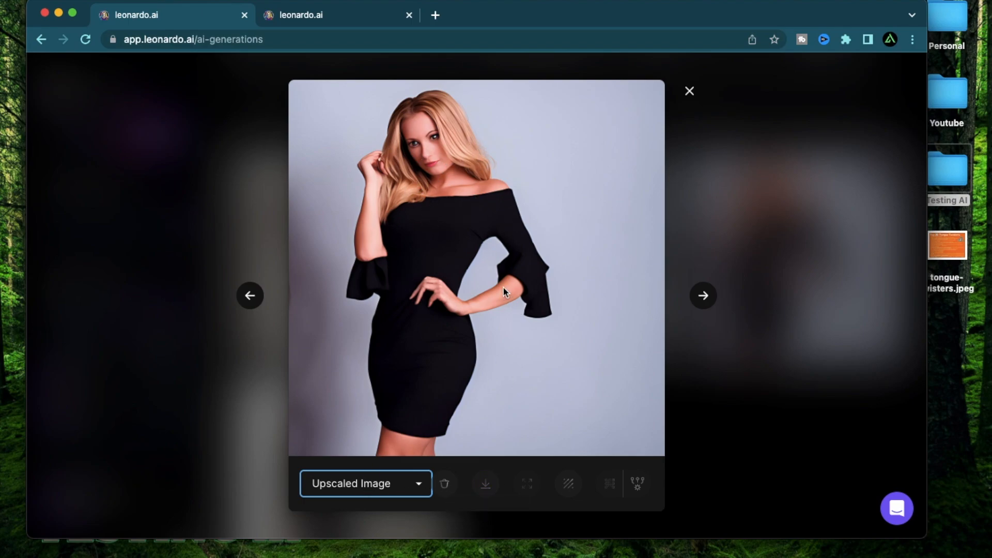
{"action": "left_click", "coordinate": [528, 285]}
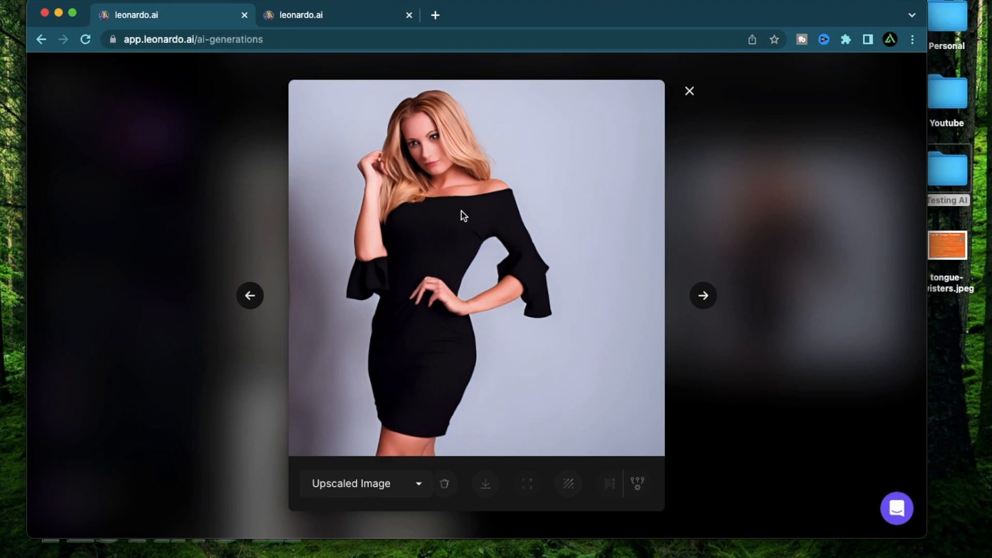
{"action": "key", "text": "Escape"}
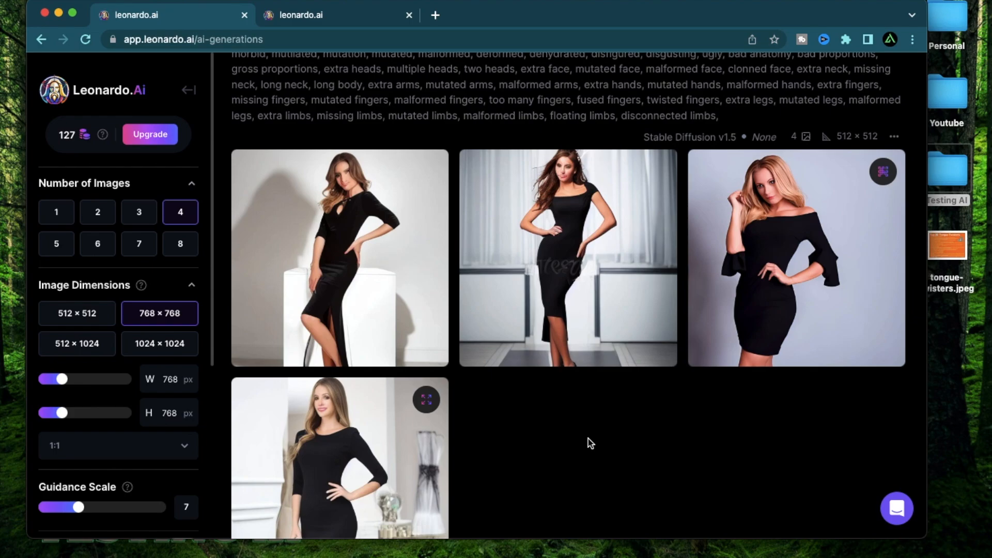
Open the upscaled third image in the canvas editor and check which Stable Diffusion models are offered there.
{"action": "mouse_move", "coordinate": [860, 236]}
{"action": "left_click", "coordinate": [856, 344]}
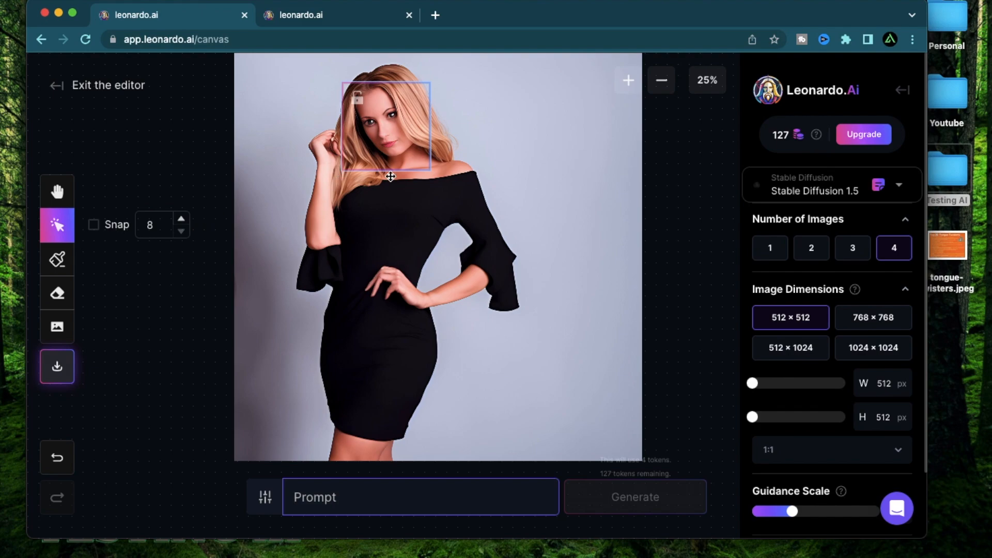
{"action": "left_click", "coordinate": [832, 188]}
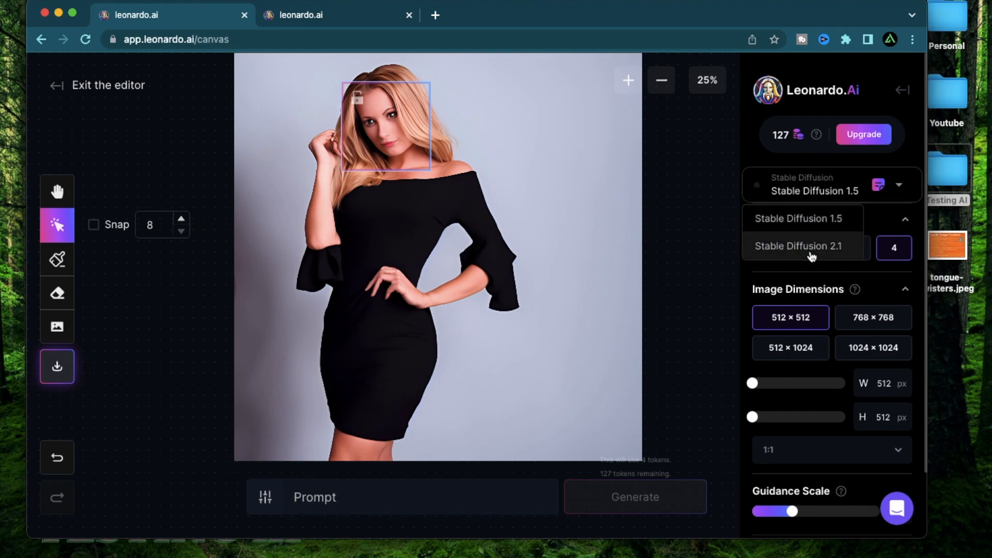
{"action": "left_click", "coordinate": [745, 177]}
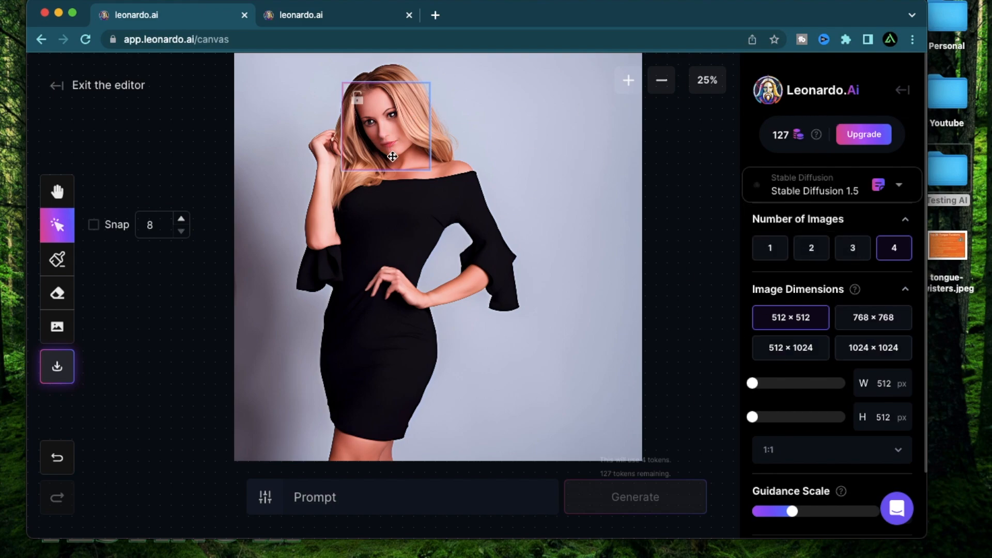
{"action": "left_click", "coordinate": [813, 190]}
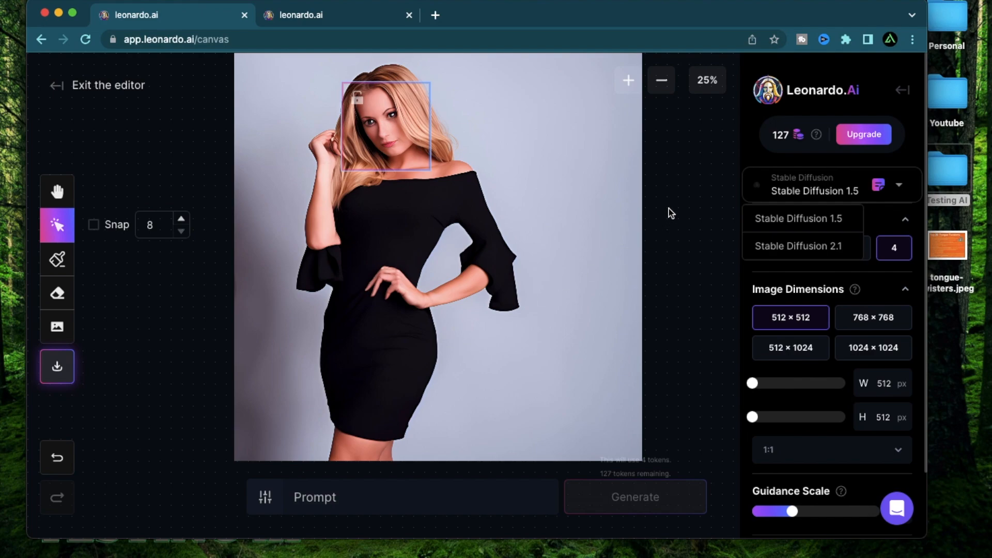
{"action": "left_click", "coordinate": [809, 192]}
{"action": "left_click", "coordinate": [809, 192]}
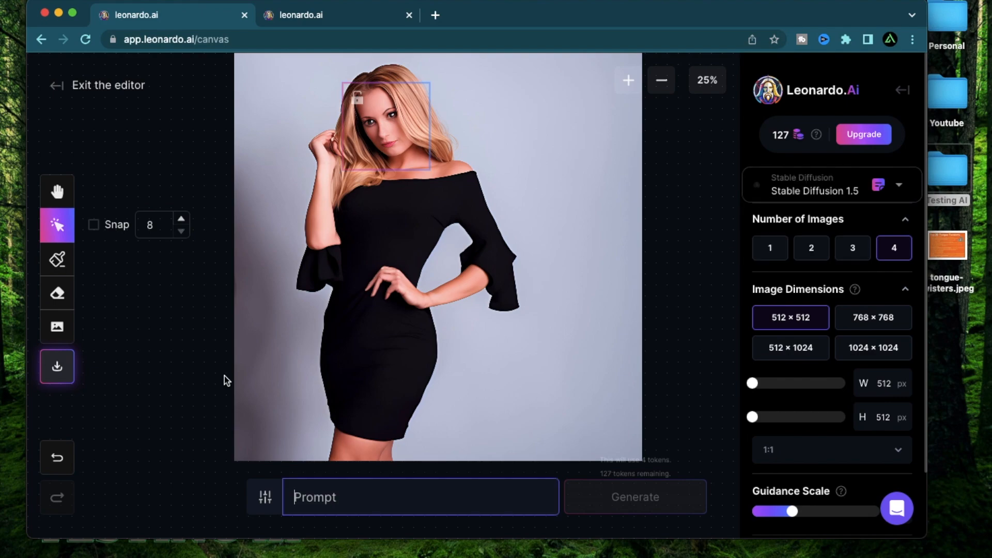
Generate variations of the framed face area with the prompt "perfect face", page through all four and cancel them.
{"action": "left_click", "coordinate": [373, 502]}
{"action": "type", "text": "perfect face"}
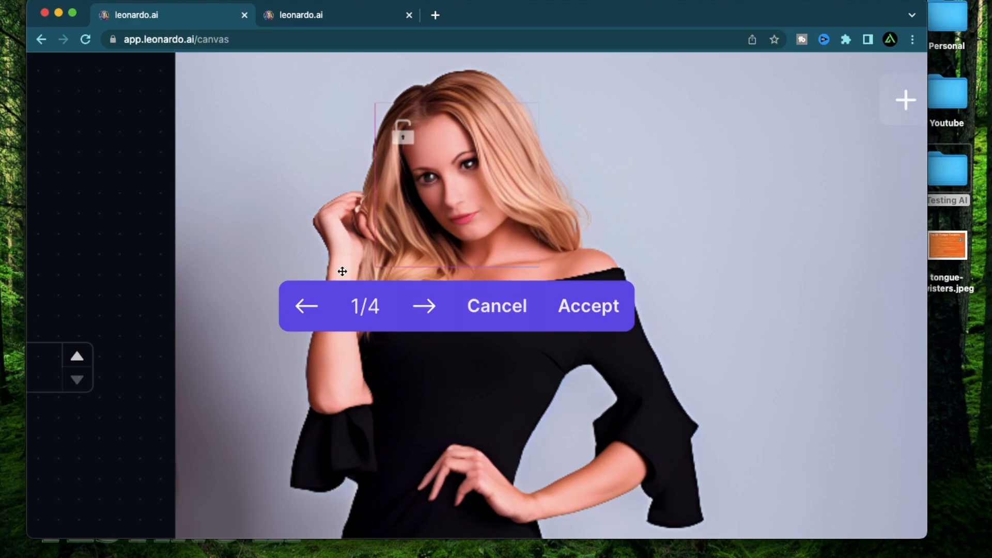
{"action": "left_click", "coordinate": [425, 309]}
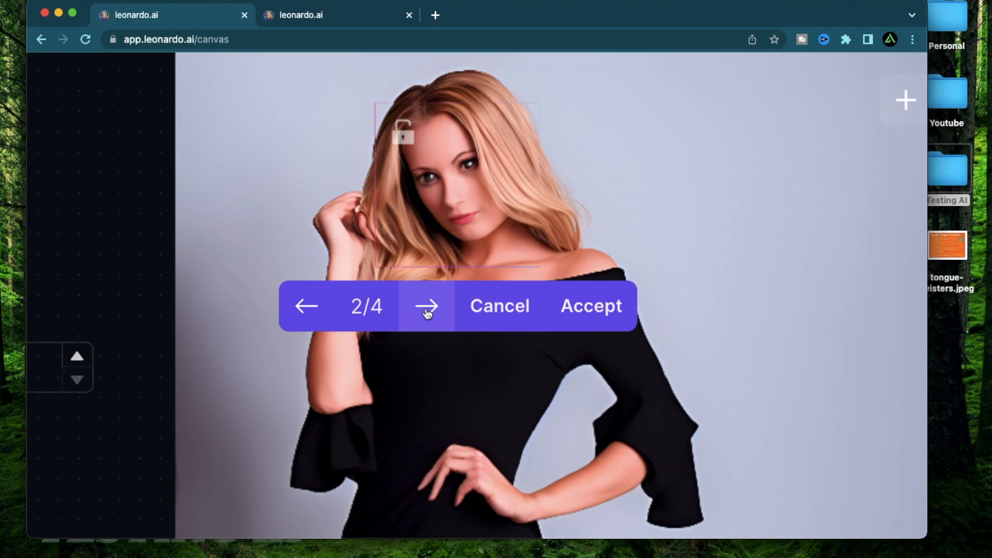
{"action": "left_click", "coordinate": [426, 309]}
{"action": "left_click", "coordinate": [426, 309]}
{"action": "left_click", "coordinate": [426, 309]}
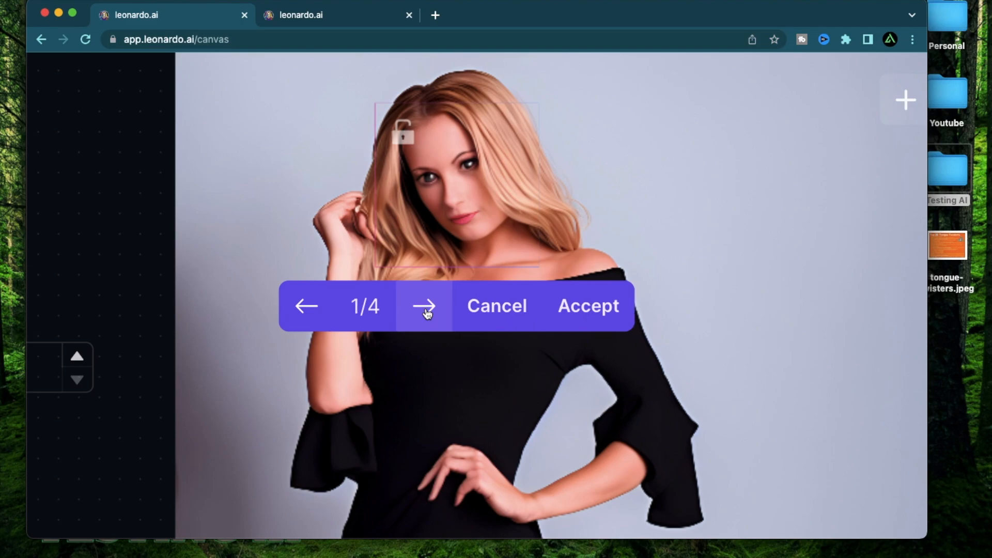
{"action": "left_click", "coordinate": [426, 309]}
{"action": "left_click", "coordinate": [500, 318]}
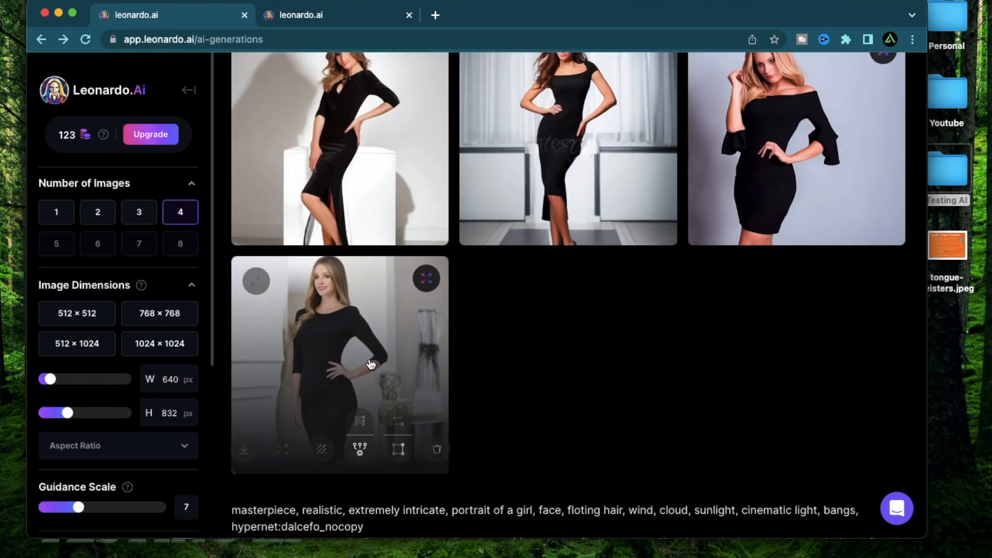
Preview the fourth black-dress image, close the preview, and open that image in the canvas editor.
{"action": "left_click", "coordinate": [370, 365]}
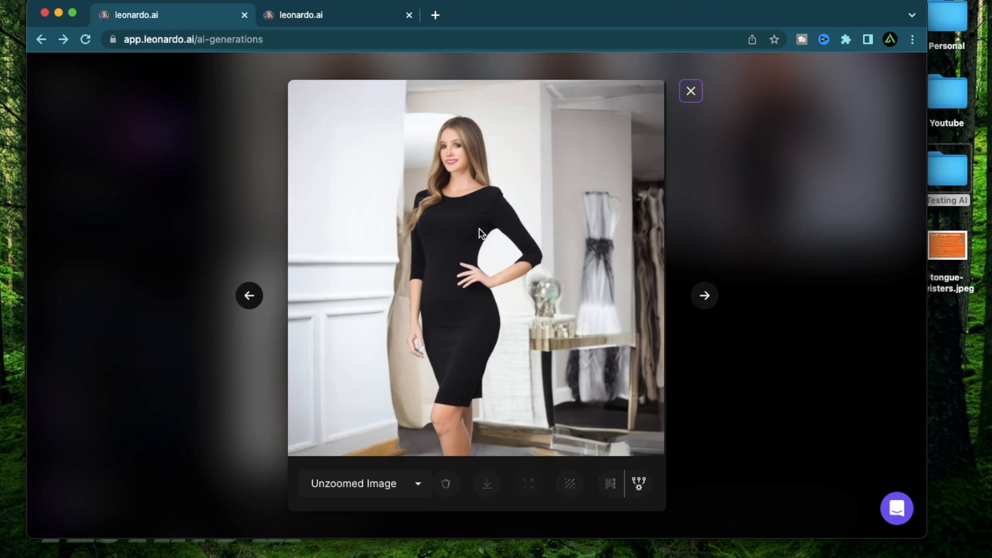
{"action": "key", "text": "Escape"}
{"action": "mouse_move", "coordinate": [398, 443]}
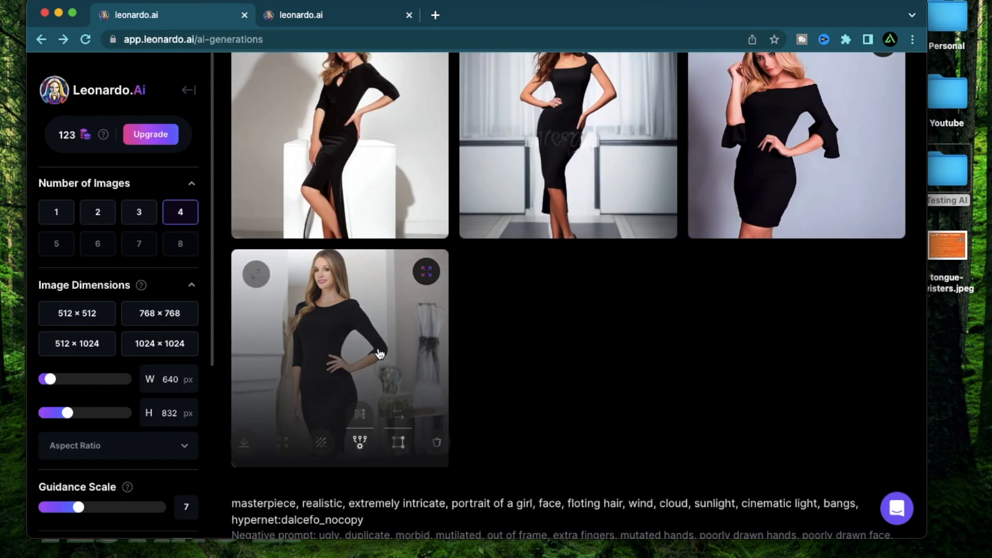
{"action": "left_click", "coordinate": [398, 452]}
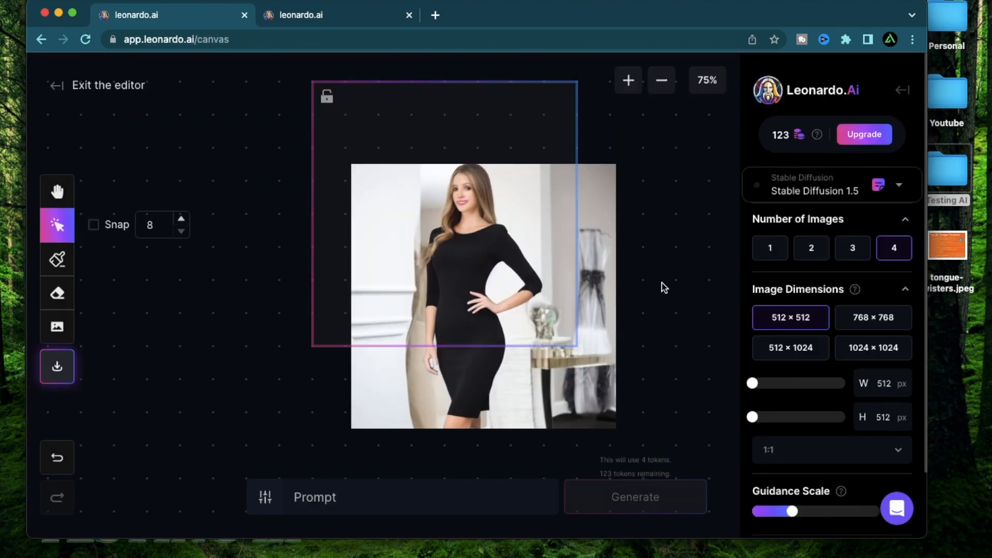
Generate four 512 × 512 canvas variations with the prompt "beautiful lady in black dress, with a perfect face".
{"action": "scroll", "coordinate": [472, 242], "scroll_direction": "up", "scroll_amount": 5}
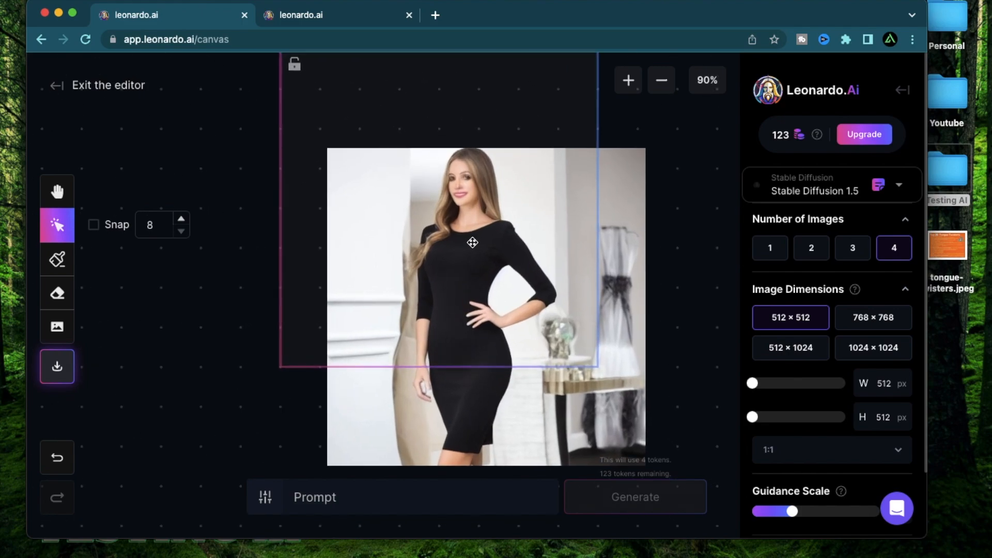
{"action": "scroll", "coordinate": [472, 242], "scroll_direction": "up", "scroll_amount": 3}
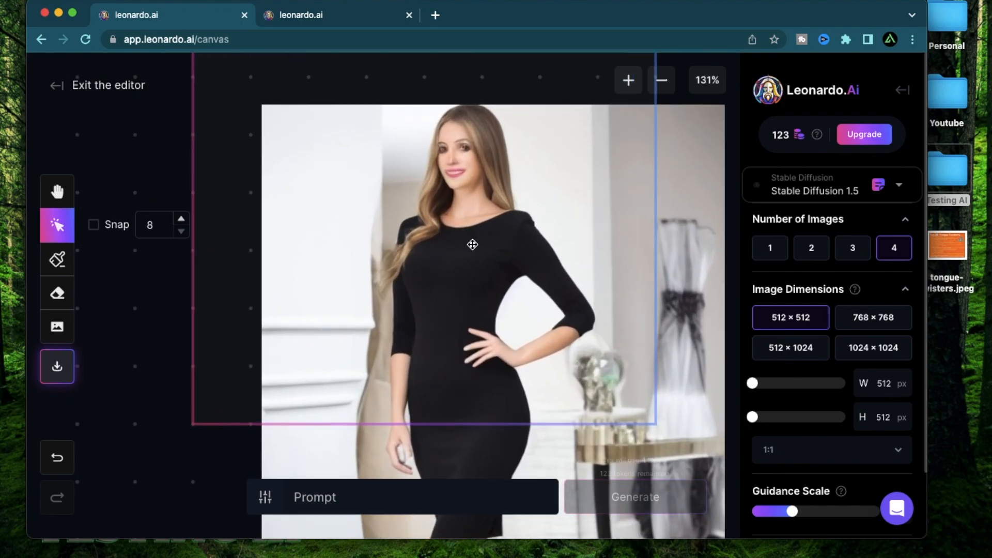
{"action": "scroll", "coordinate": [472, 244], "scroll_direction": "down", "scroll_amount": 4}
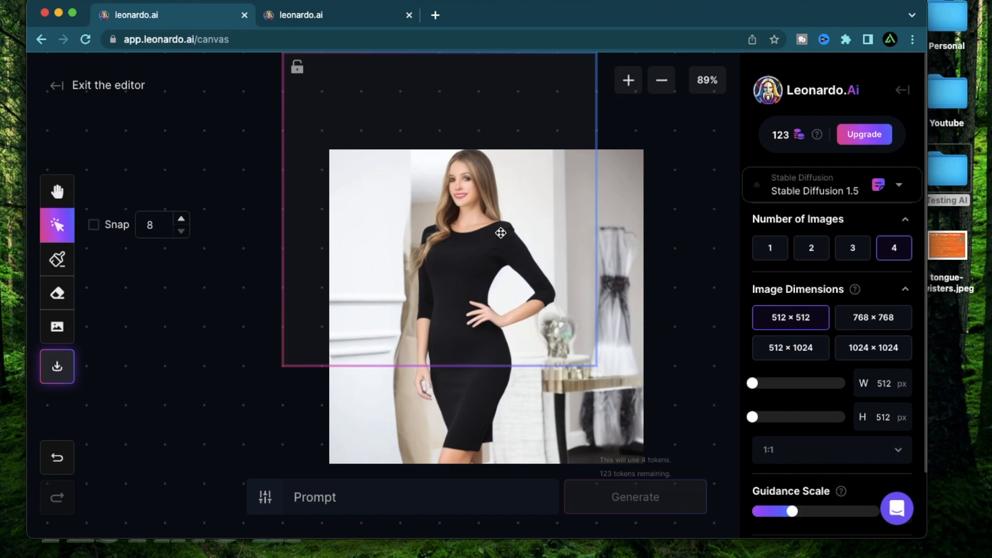
{"action": "scroll", "coordinate": [499, 230], "scroll_direction": "up", "scroll_amount": 2}
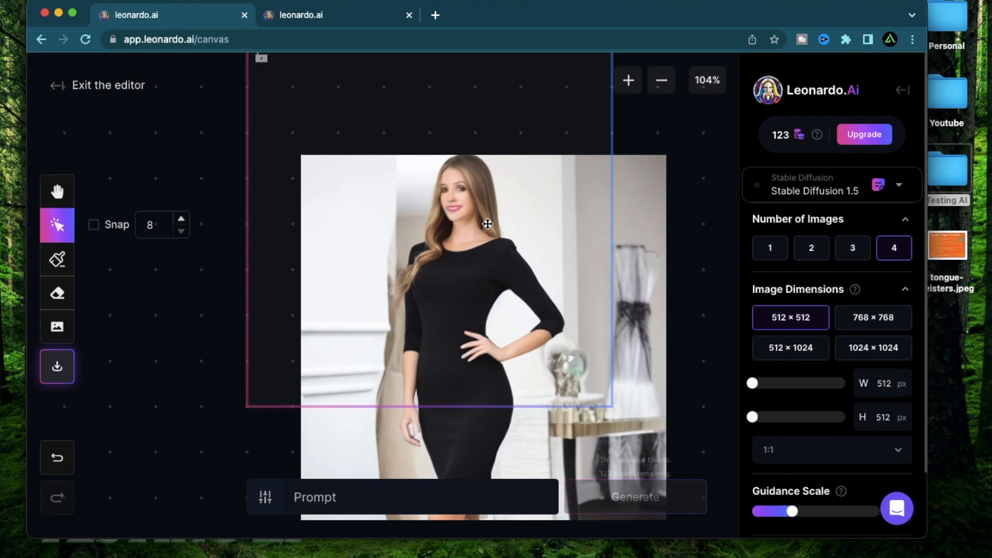
{"action": "left_click", "coordinate": [421, 497]}
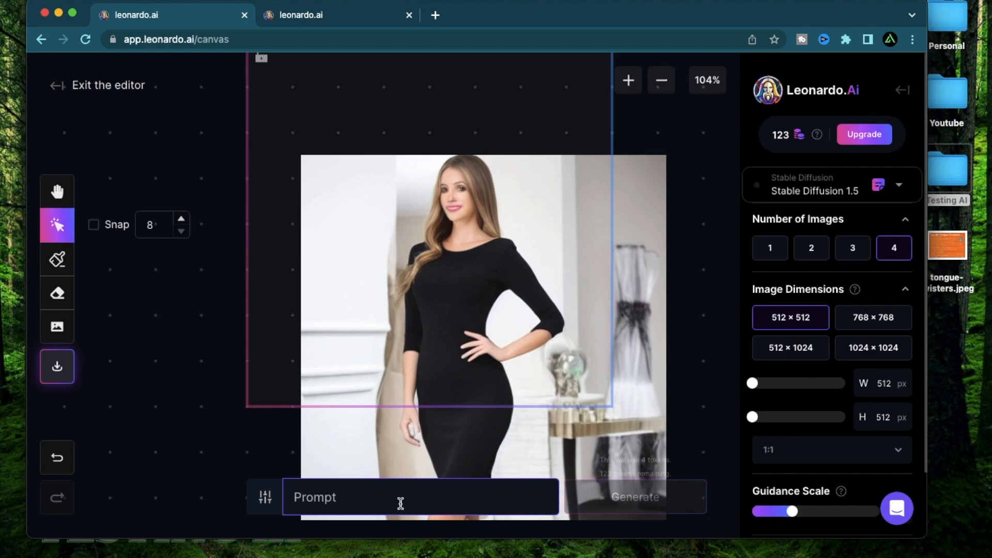
{"action": "type", "text": "beautiful lady in black dress, with a perfect"}
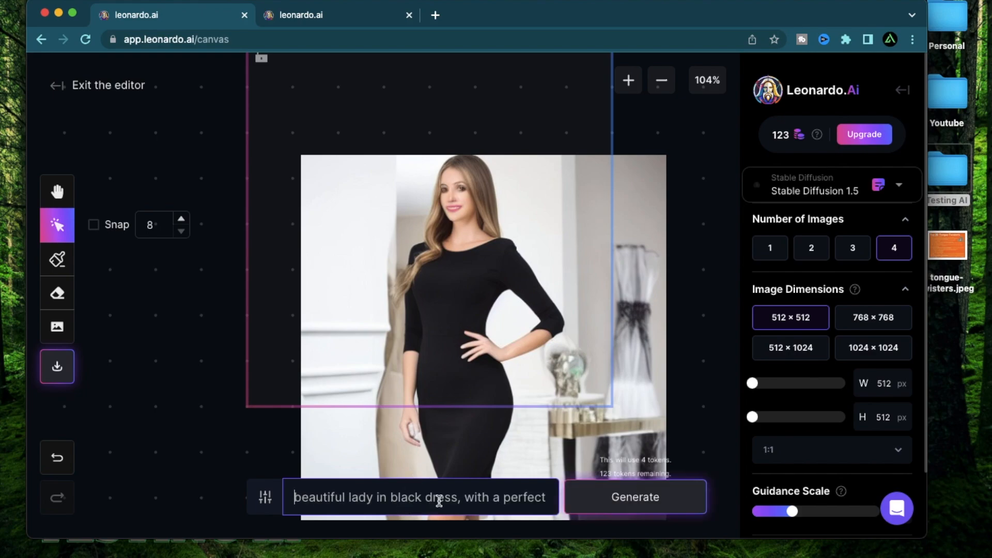
{"action": "type", "text": "face"}
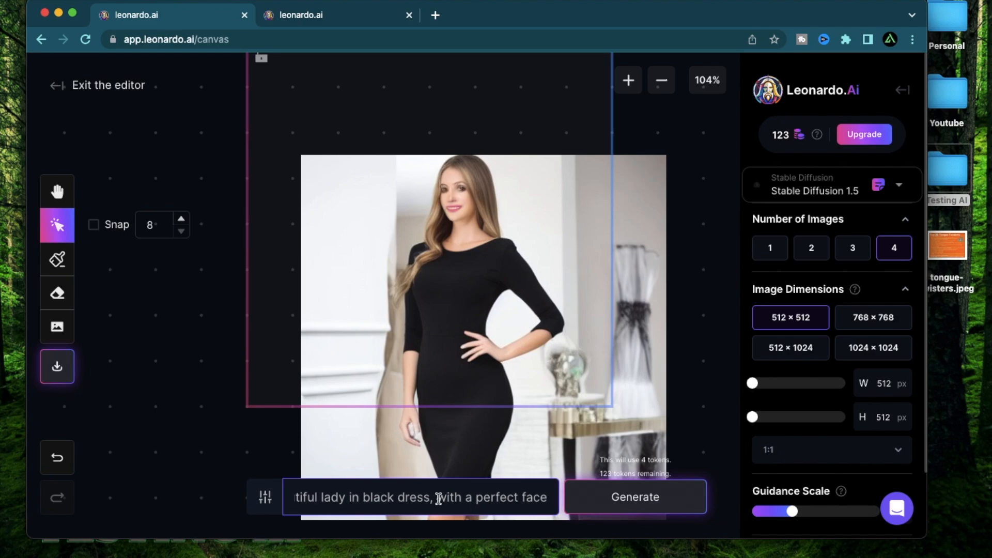
{"action": "key", "text": "Return"}
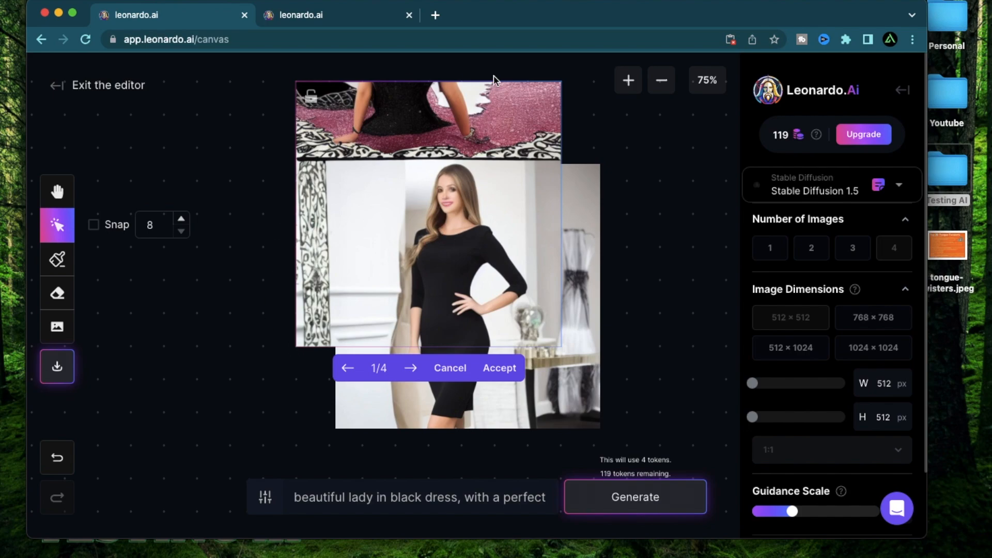
Page through the four generated canvas variations and leave the editor without accepting one.
{"action": "left_click", "coordinate": [413, 370]}
{"action": "left_click", "coordinate": [413, 369]}
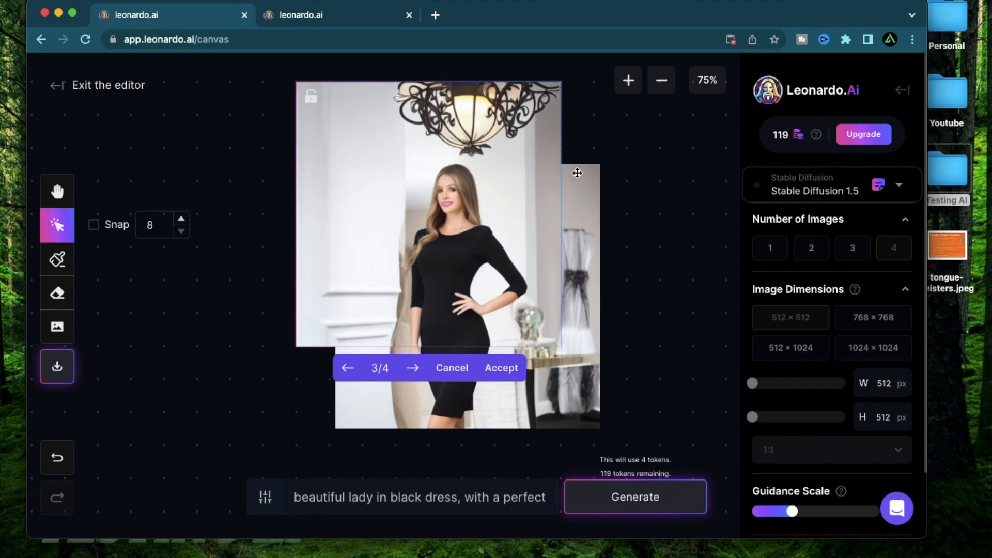
{"action": "left_click", "coordinate": [413, 368]}
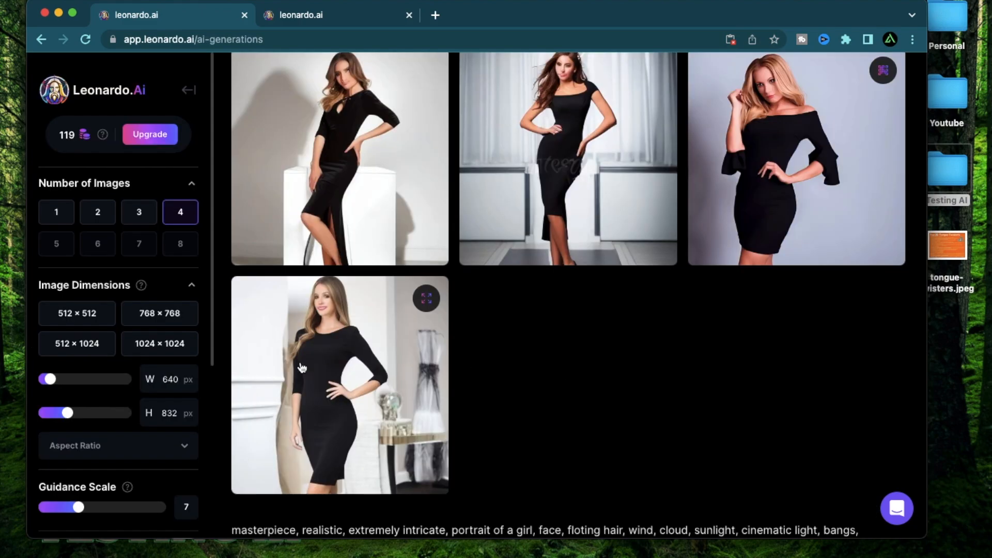
Run a Creative upscale on the fourth black-dress image and open its preview.
{"action": "mouse_move", "coordinate": [282, 398]}
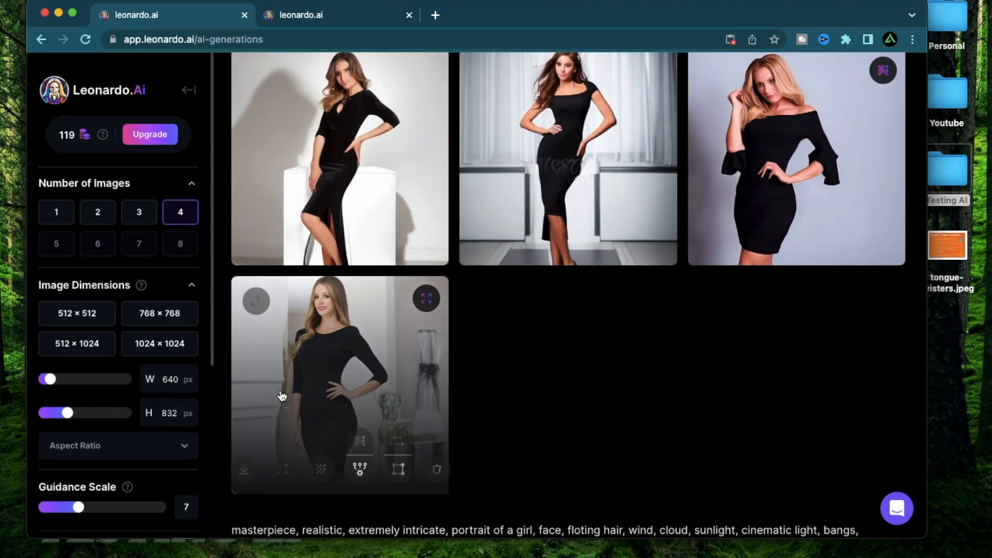
{"action": "left_click", "coordinate": [361, 442]}
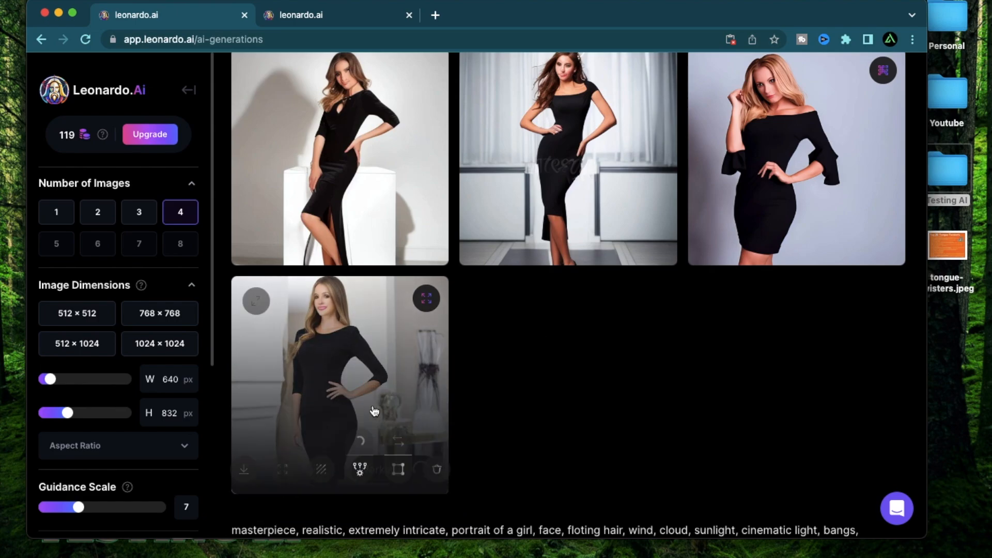
{"action": "left_click", "coordinate": [374, 411]}
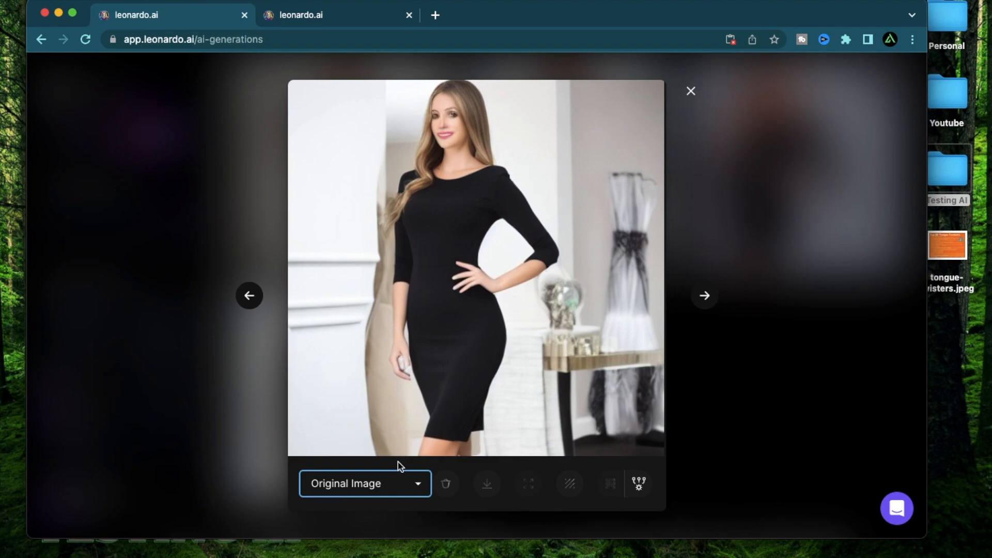
Compare the original and upscaled versions of the fourth black-dress image and close the preview.
{"action": "left_click", "coordinate": [408, 482]}
{"action": "left_click", "coordinate": [392, 503]}
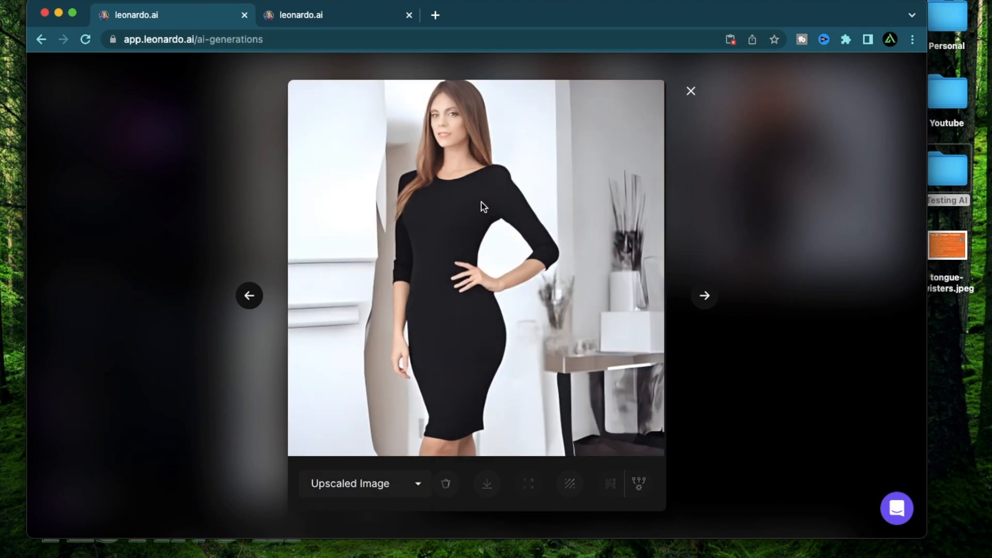
{"action": "left_click", "coordinate": [691, 91]}
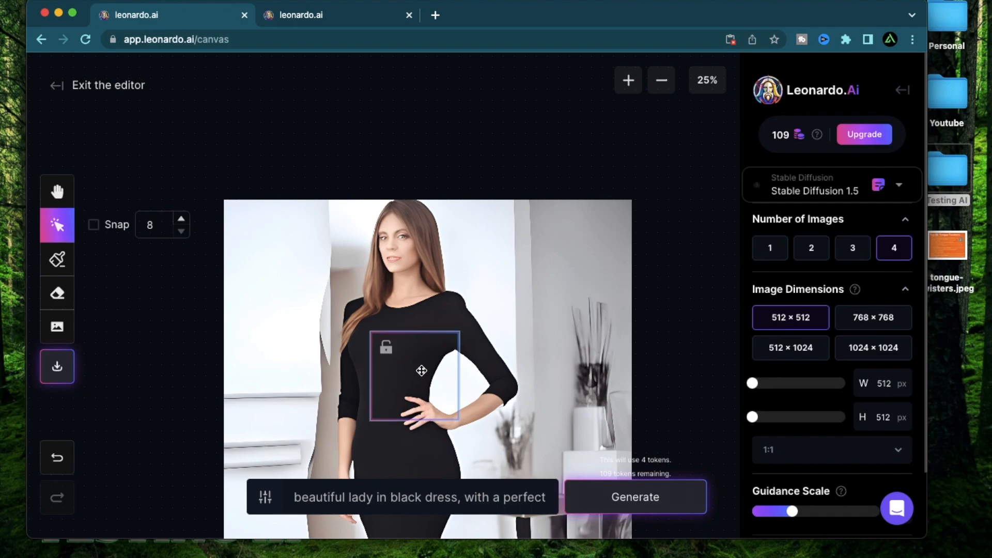
Place the generation frame over the woman's head and generate four variations with the prompt "perfect face" using Stable Diffusion 2.1.
{"action": "left_click_drag", "start_coordinate": [421, 370], "coordinate": [406, 242]}
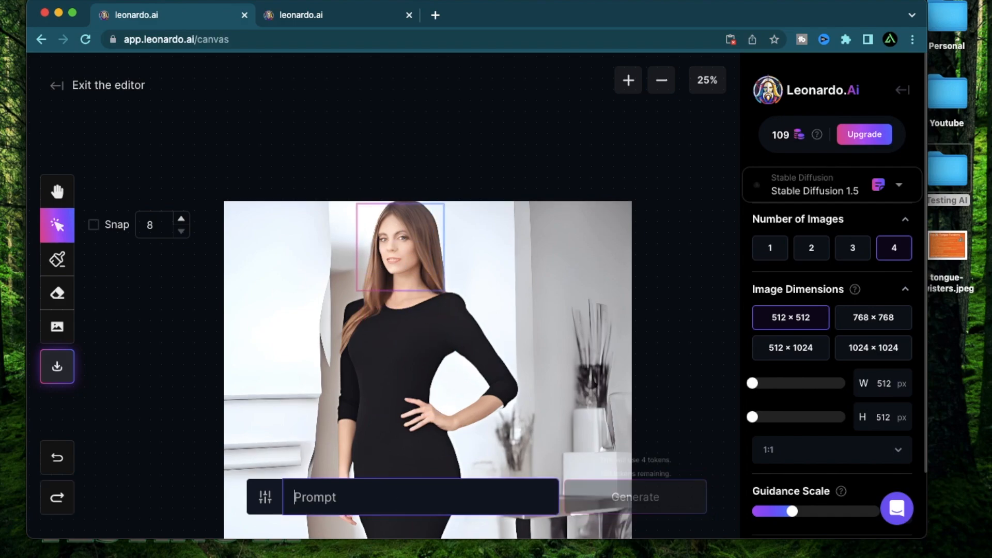
{"action": "type", "text": "perfect face"}
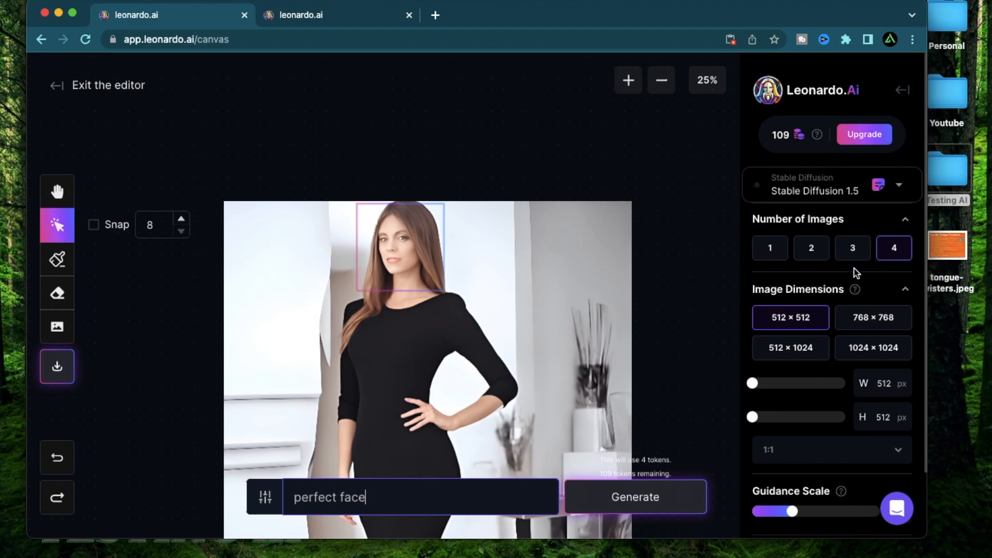
{"action": "left_click", "coordinate": [680, 251]}
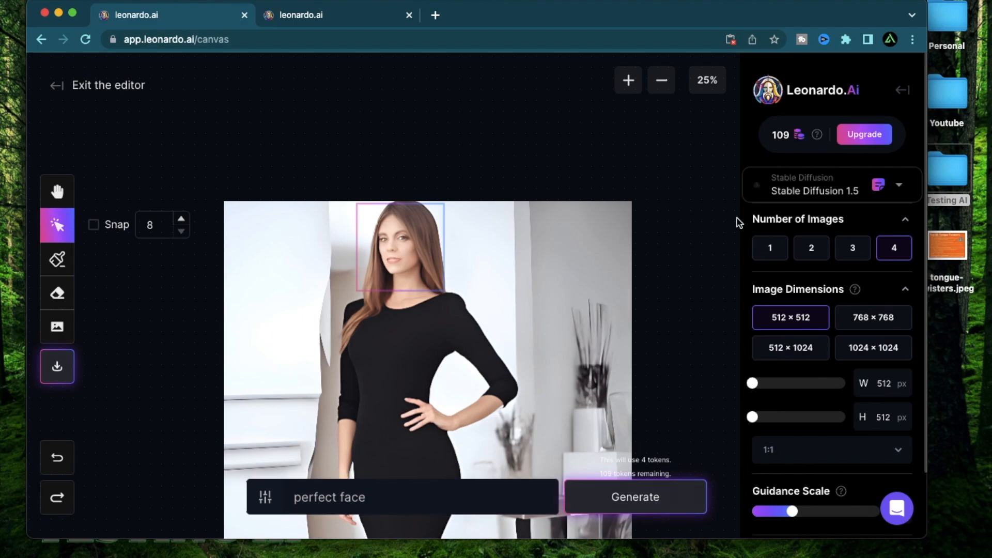
{"action": "left_click", "coordinate": [824, 191]}
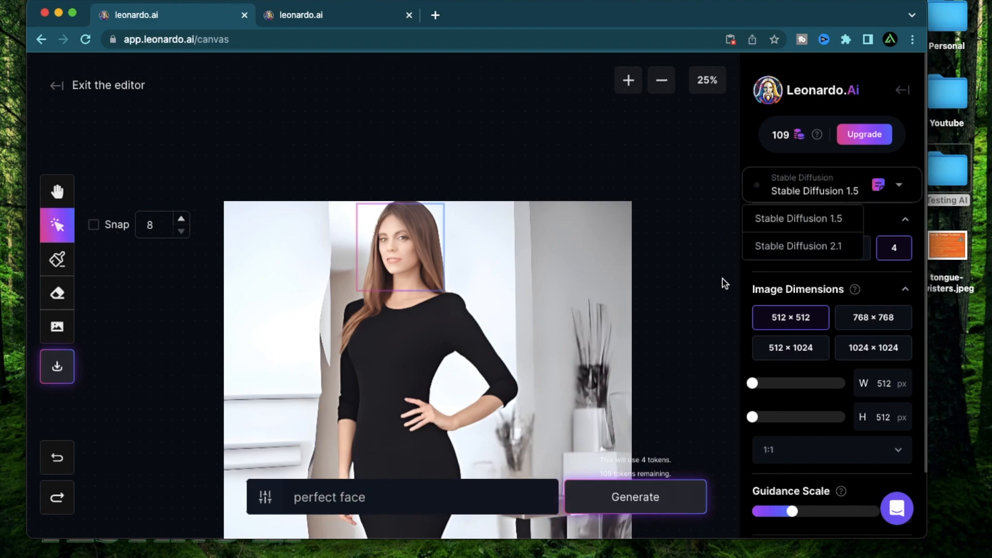
{"action": "left_click", "coordinate": [708, 292]}
{"action": "left_click", "coordinate": [849, 201]}
{"action": "left_click", "coordinate": [636, 496]}
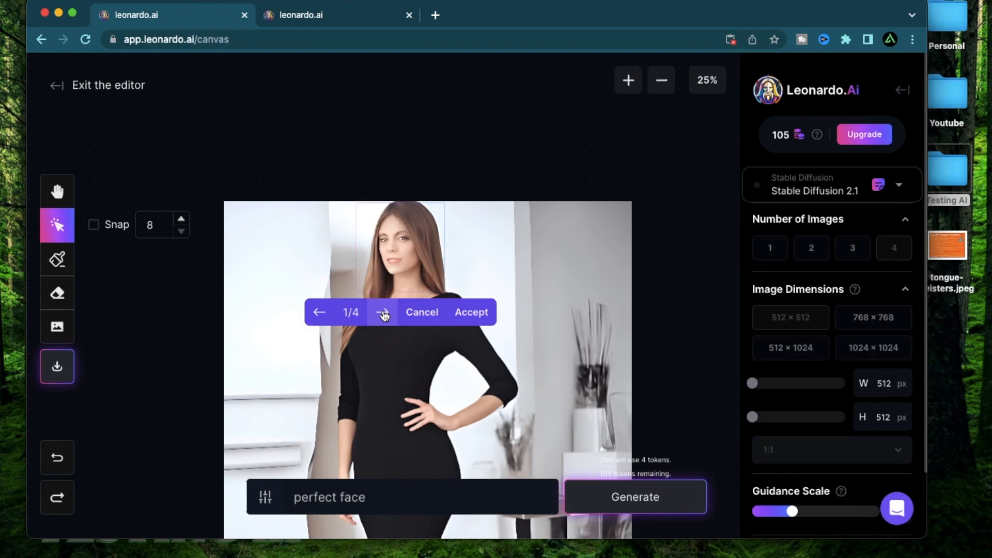
Page through the generated face variations, examine the face up close, and leave the editor.
{"action": "left_click", "coordinate": [383, 313]}
{"action": "left_click", "coordinate": [382, 313]}
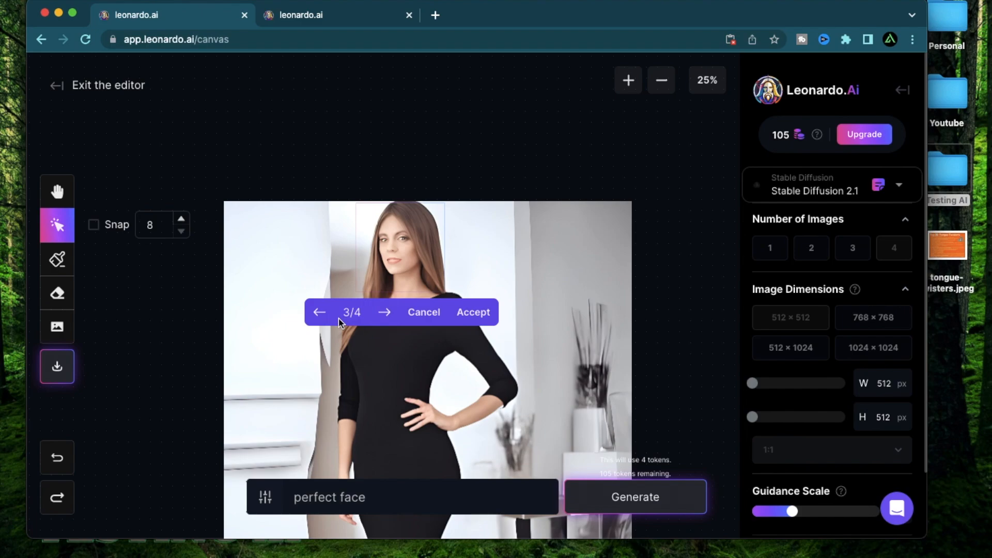
{"action": "scroll", "coordinate": [395, 324], "scroll_direction": "up", "scroll_amount": 10}
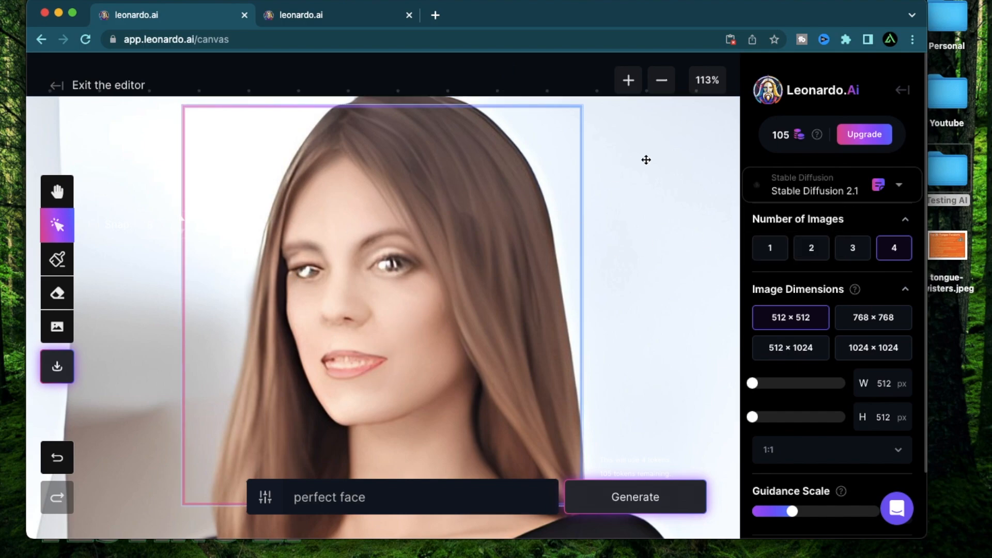
{"action": "left_click", "coordinate": [775, 199]}
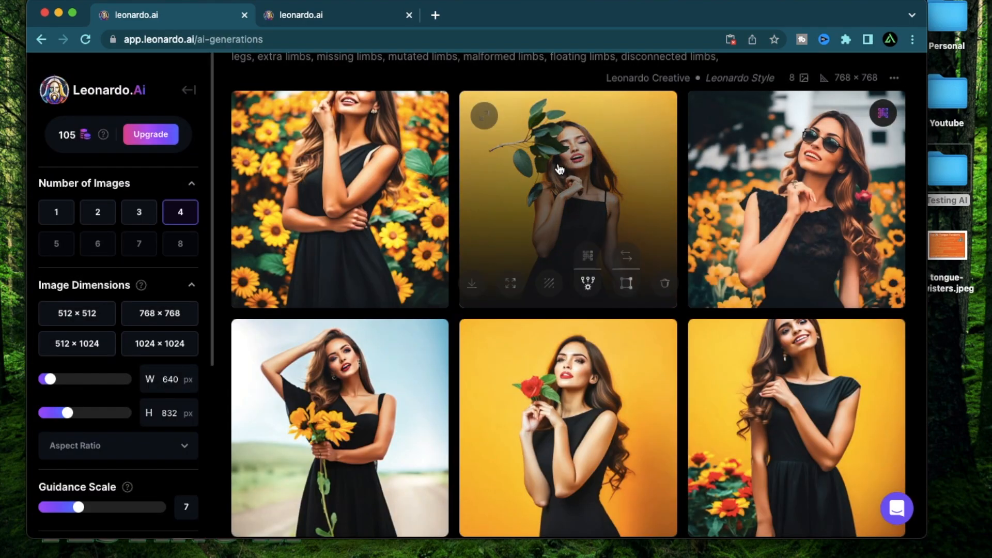
Run a Creative upscale on the yellow-background image with the leafy branch and open it in the canvas editor.
{"action": "left_click", "coordinate": [557, 162]}
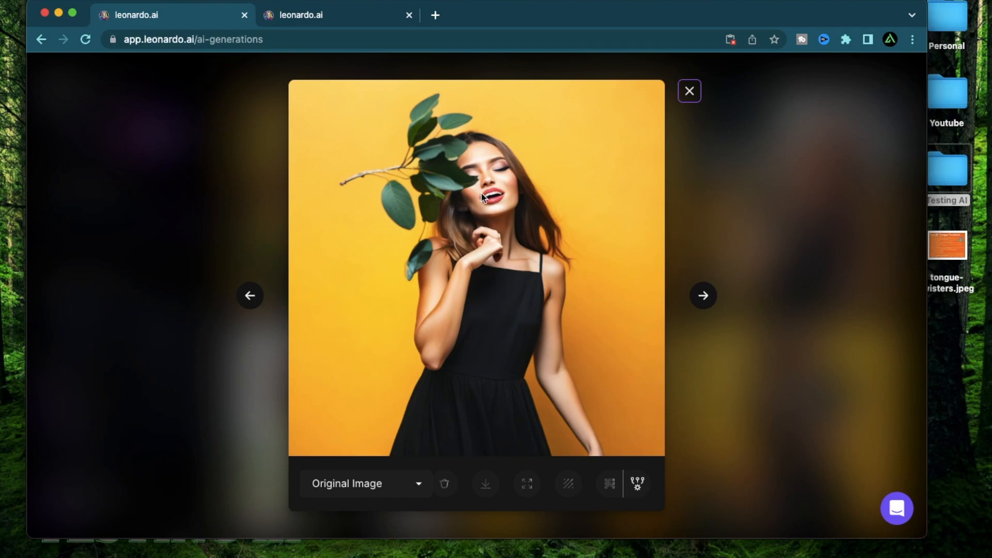
{"action": "key", "text": "Escape"}
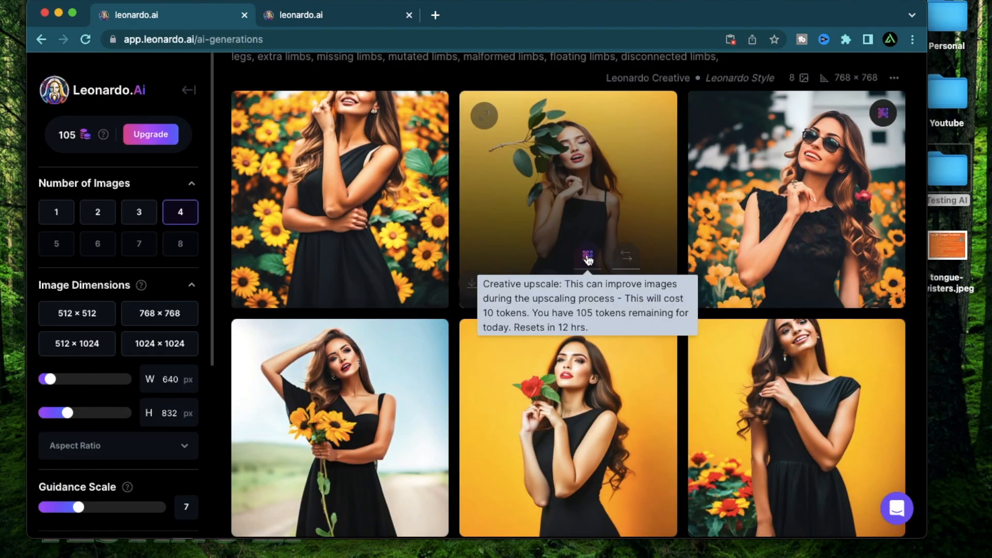
{"action": "left_click", "coordinate": [626, 257]}
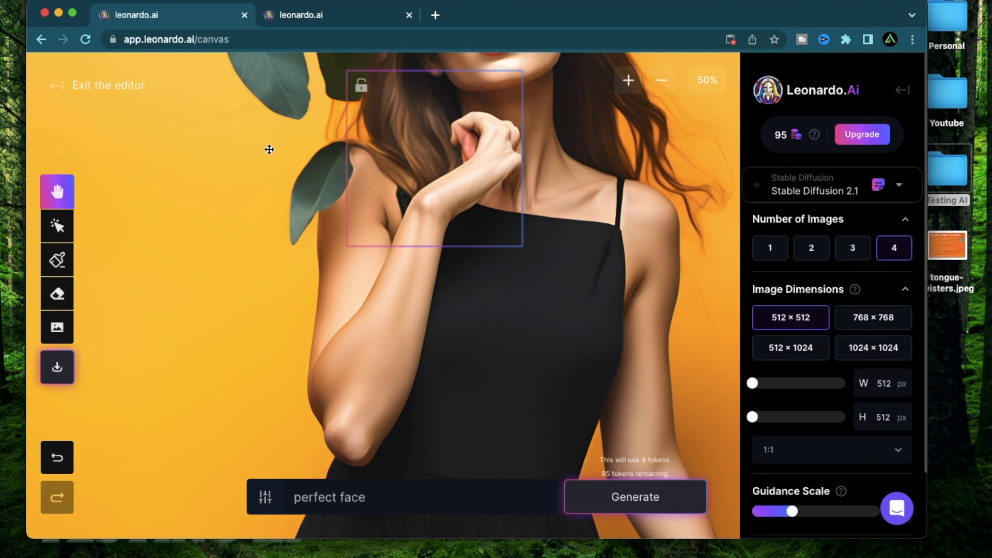
{"action": "left_click_drag", "start_coordinate": [270, 148], "coordinate": [245, 306]}
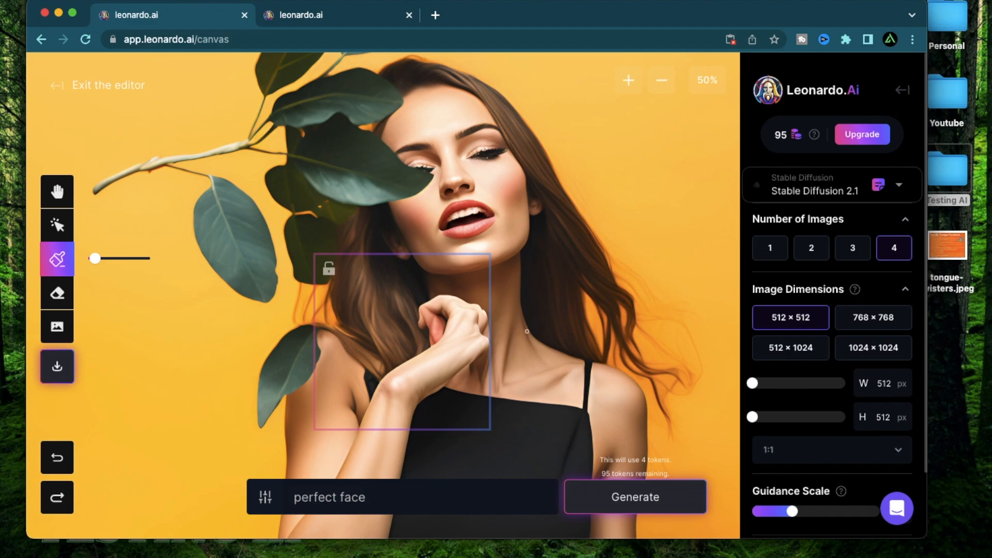
Position the generation frame over the leaf-covered side of the face and erase the leaves covering the eye and hair.
{"action": "left_click", "coordinate": [834, 181]}
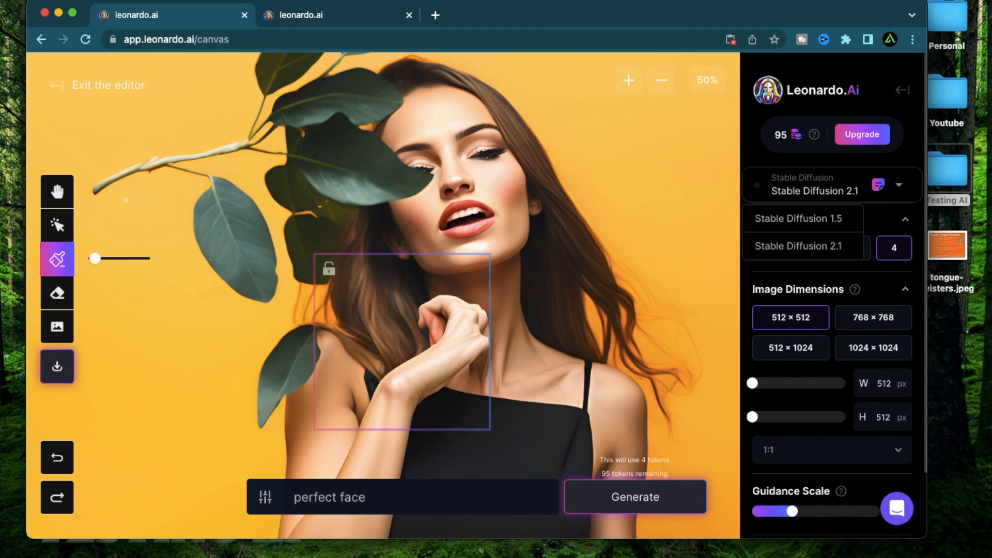
{"action": "left_click", "coordinate": [59, 235]}
{"action": "left_click_drag", "start_coordinate": [377, 321], "coordinate": [367, 143]}
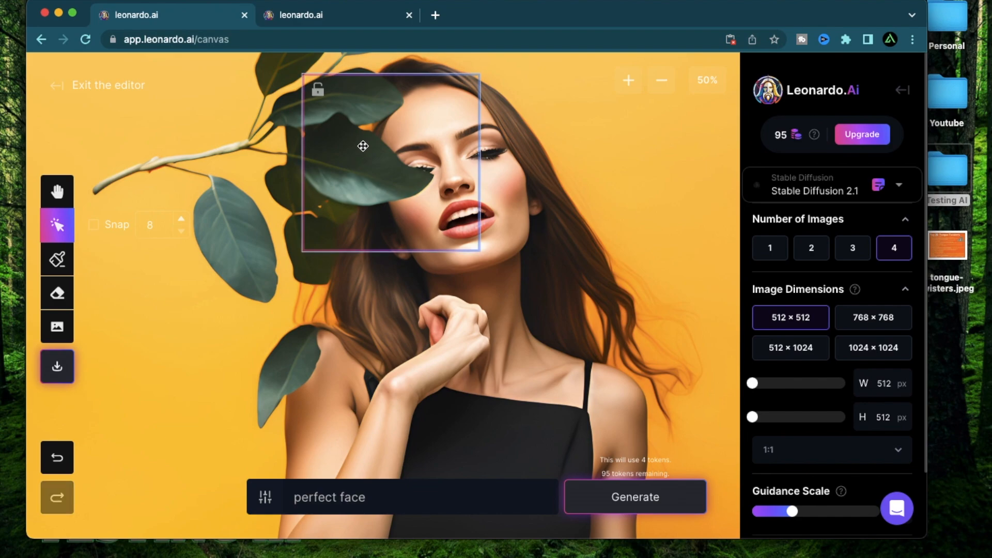
{"action": "key", "text": "e"}
{"action": "mouse_move", "coordinate": [376, 136]}
{"action": "left_mouse_down"}
{"action": "mouse_move", "coordinate": [375, 202]}
{"action": "mouse_move", "coordinate": [382, 147]}
{"action": "mouse_move", "coordinate": [428, 180]}
{"action": "mouse_move", "coordinate": [384, 196]}
{"action": "mouse_move", "coordinate": [391, 179]}
{"action": "mouse_move", "coordinate": [408, 184]}
{"action": "mouse_move", "coordinate": [369, 134]}
{"action": "mouse_move", "coordinate": [355, 217]}
{"action": "left_mouse_up"}
{"action": "mouse_move", "coordinate": [393, 91]}
{"action": "left_mouse_down"}
{"action": "mouse_move", "coordinate": [372, 131]}
{"action": "mouse_move", "coordinate": [377, 88]}
{"action": "mouse_move", "coordinate": [371, 99]}
{"action": "mouse_move", "coordinate": [343, 231]}
{"action": "left_mouse_up"}
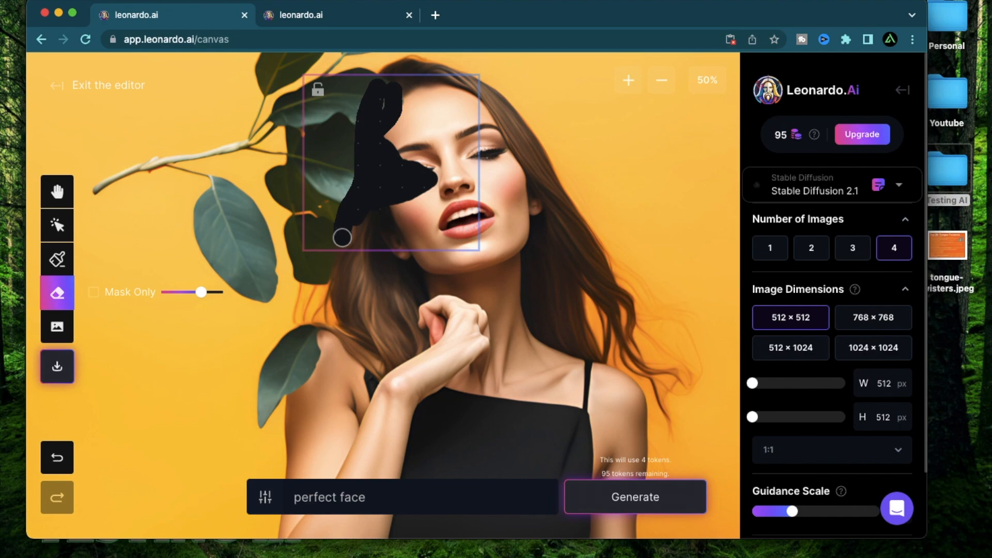
{"action": "left_click_drag", "start_coordinate": [343, 230], "coordinate": [343, 250]}
Generate four variations with the prompt "perfect face and hair" and accept the fourth one.
{"action": "type", "text": "and hair"}
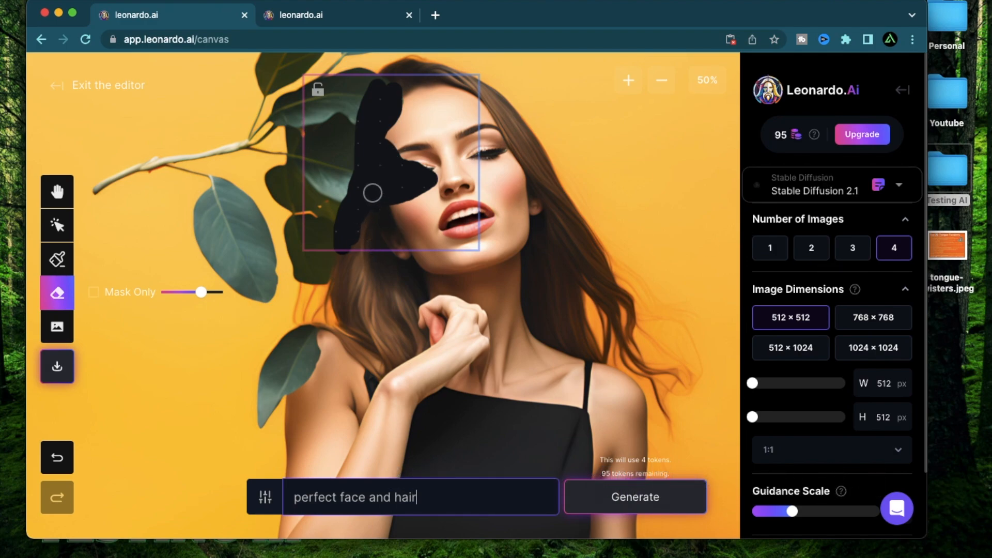
{"action": "left_click", "coordinate": [635, 501]}
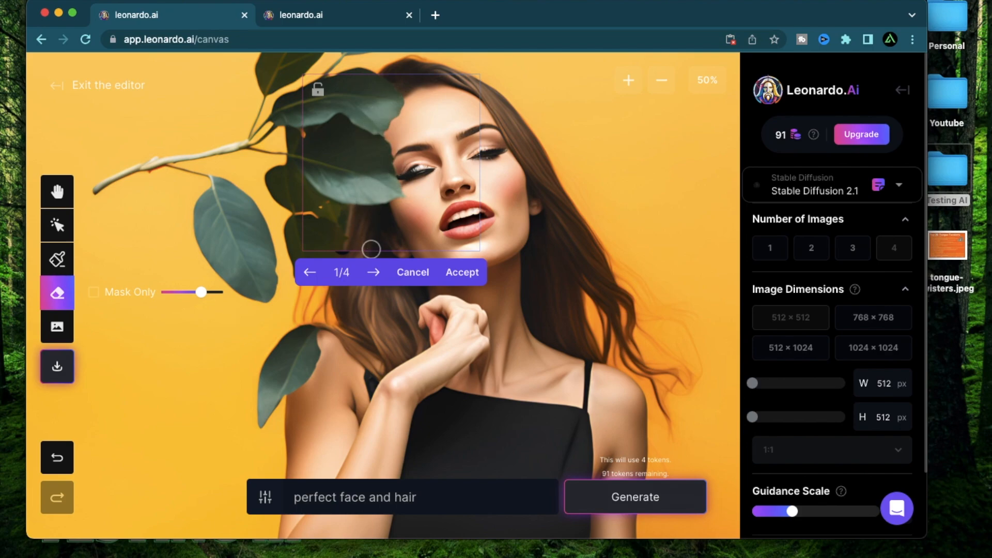
{"action": "left_click", "coordinate": [373, 274]}
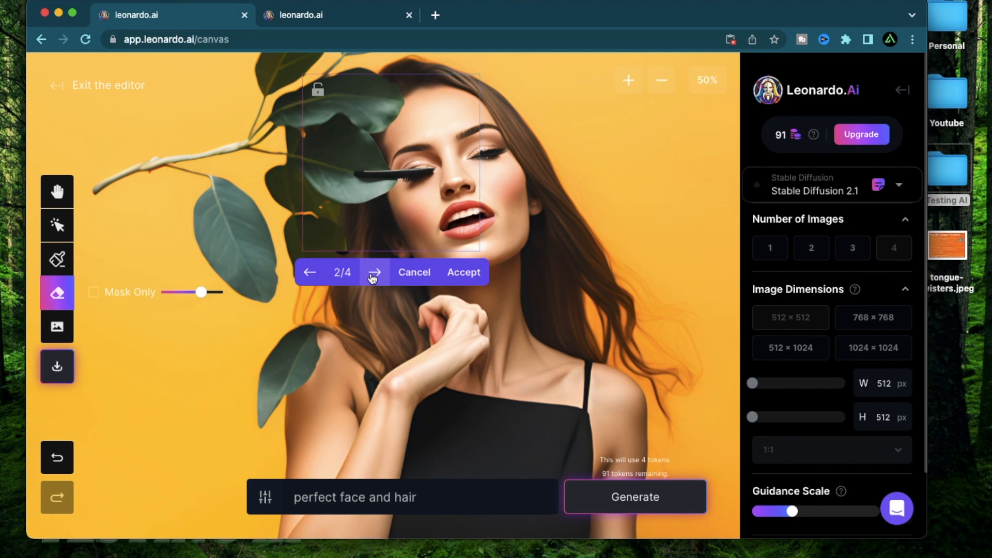
{"action": "left_click", "coordinate": [373, 275]}
{"action": "left_click", "coordinate": [373, 275]}
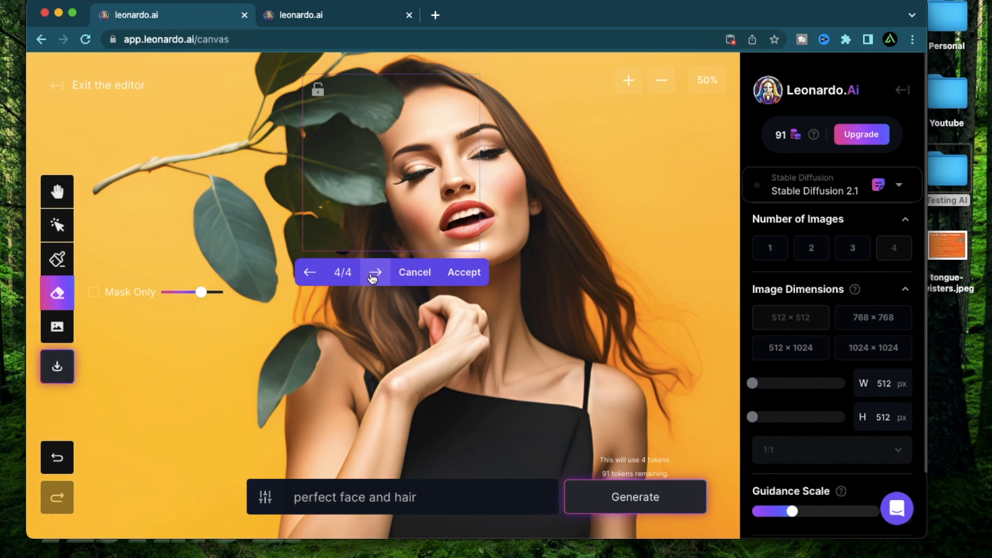
{"action": "left_click", "coordinate": [467, 273]}
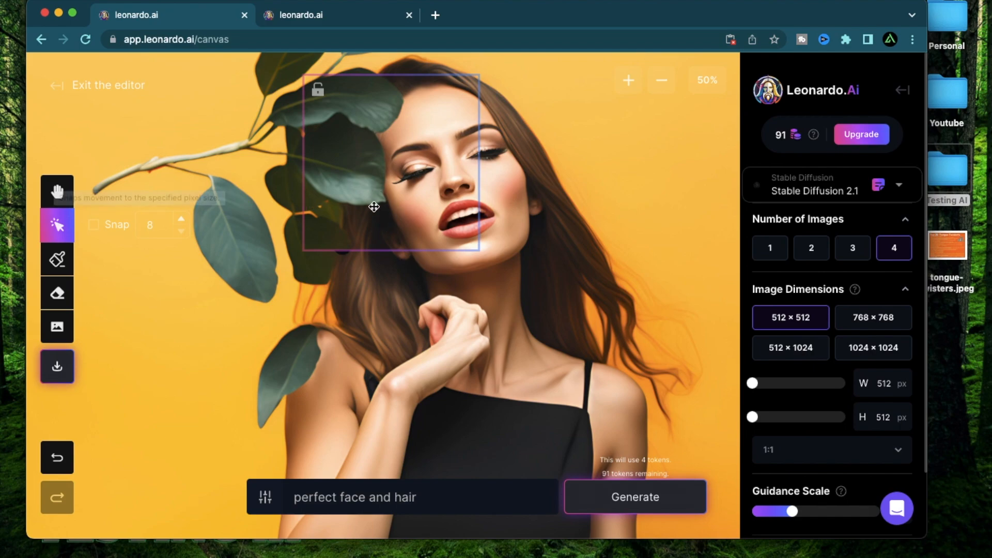
Move the generation frame over the woman's hand and generate variations with the prompt "perfect fingers".
{"action": "left_click_drag", "start_coordinate": [414, 199], "coordinate": [455, 400]}
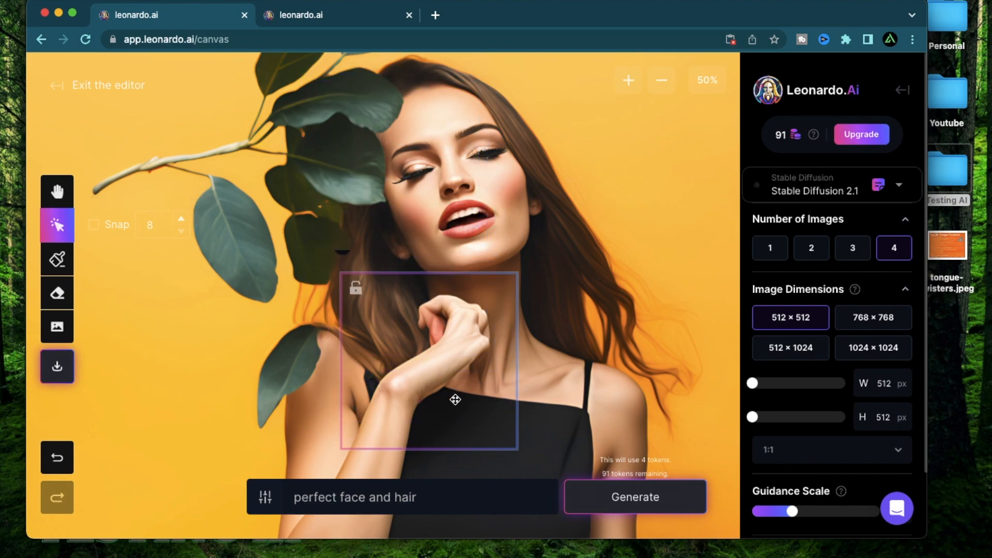
{"action": "triple_click", "coordinate": [355, 497]}
{"action": "type", "text": "p"}
{"action": "type", "text": "erfect fingers"}
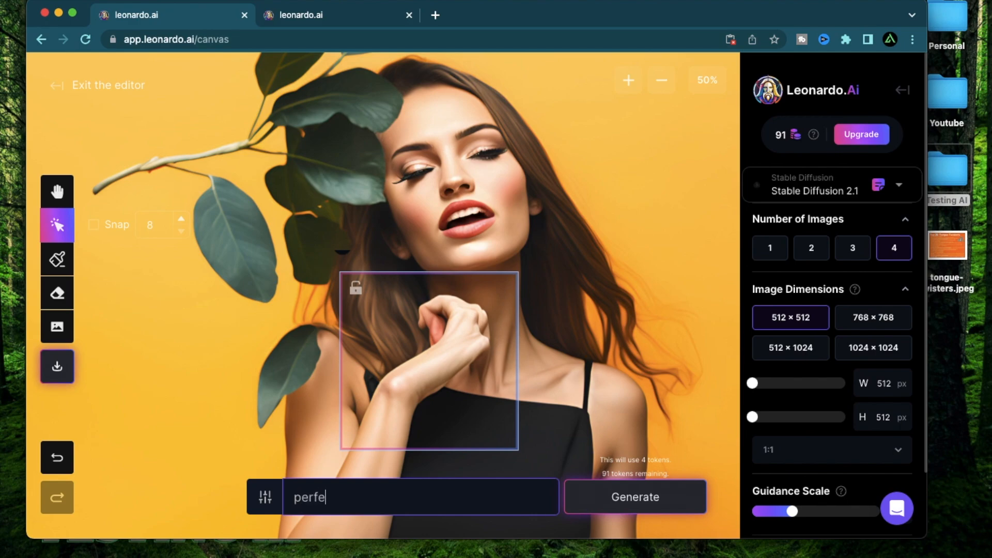
{"action": "key", "text": "Return"}
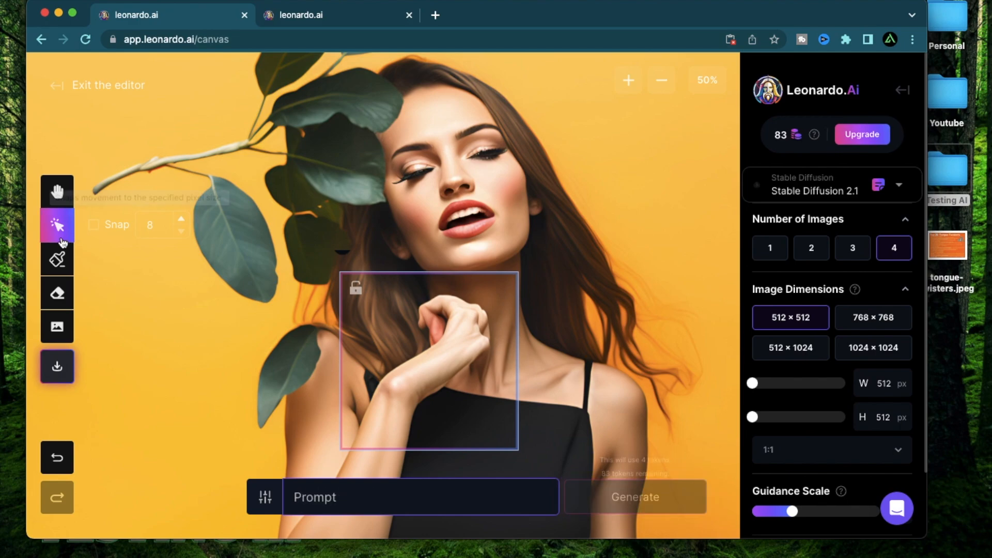
Mask the hand and wrist and generate four variations with the prompt "perfect hands".
{"action": "left_click", "coordinate": [57, 258]}
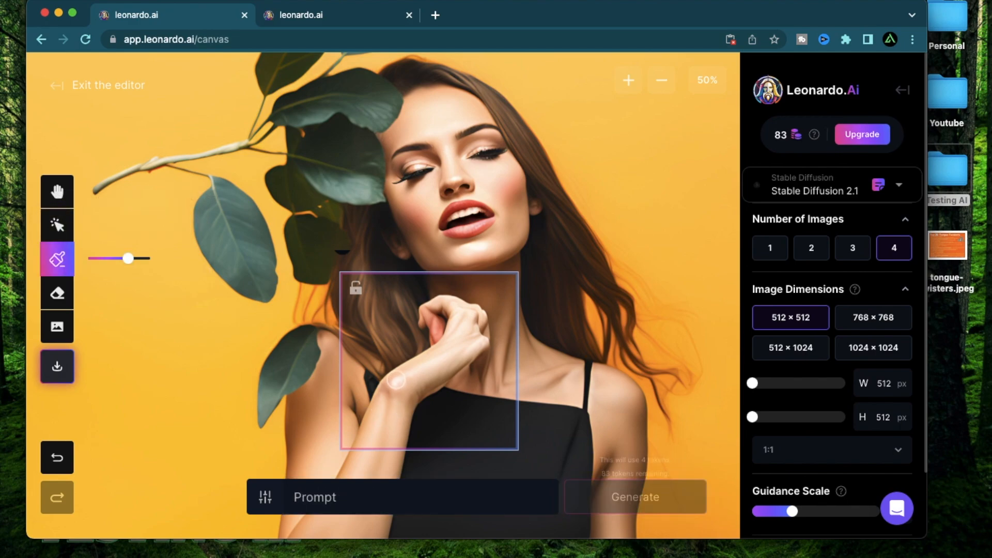
{"action": "mouse_move", "coordinate": [393, 380]}
{"action": "left_mouse_down"}
{"action": "mouse_move", "coordinate": [425, 371]}
{"action": "mouse_move", "coordinate": [443, 349]}
{"action": "mouse_move", "coordinate": [448, 313]}
{"action": "mouse_move", "coordinate": [432, 307]}
{"action": "mouse_move", "coordinate": [433, 340]}
{"action": "mouse_move", "coordinate": [395, 377]}
{"action": "mouse_move", "coordinate": [433, 312]}
{"action": "left_mouse_up"}
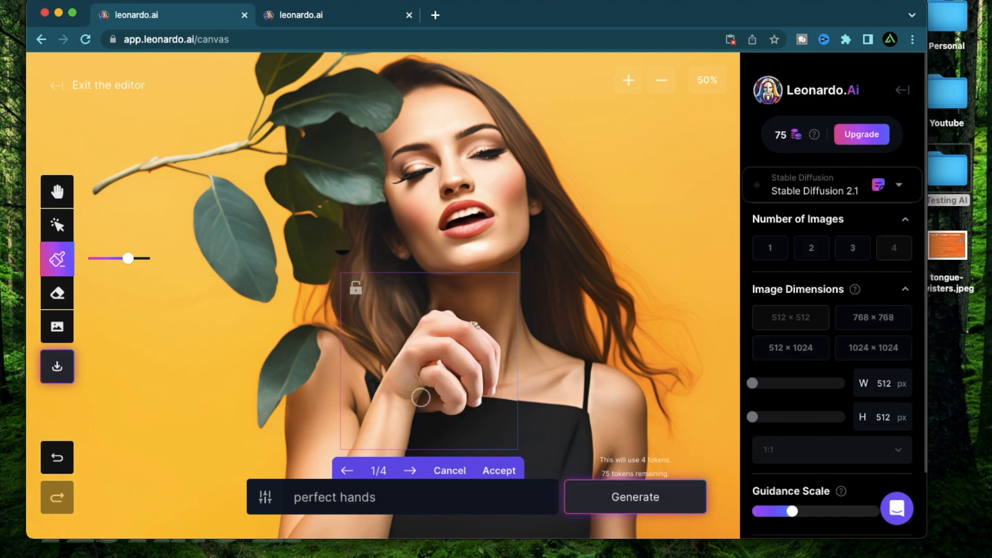
{"action": "left_click", "coordinate": [411, 470]}
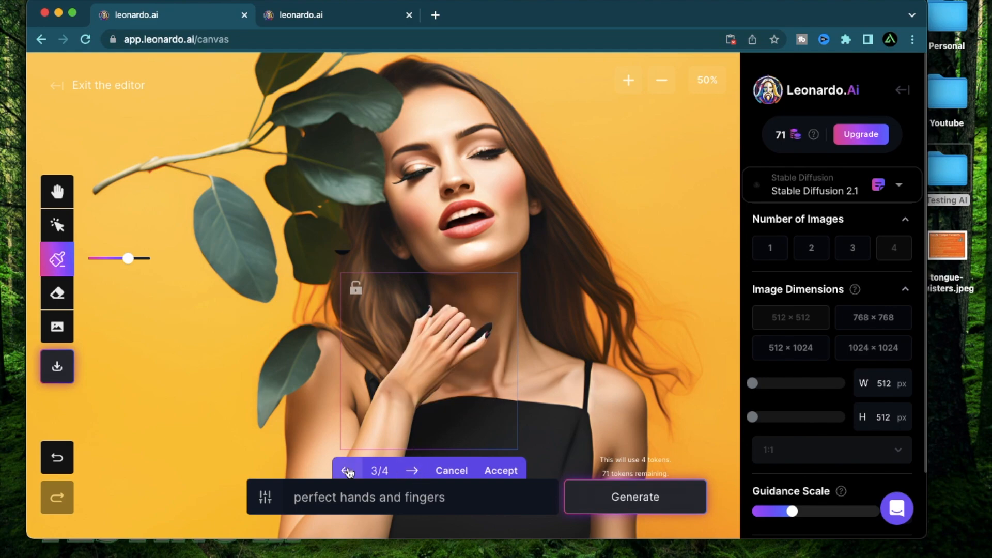
Generate variations with the prompt "perfect hands and fingers" and accept the third after comparing all four.
{"action": "left_click", "coordinate": [347, 471]}
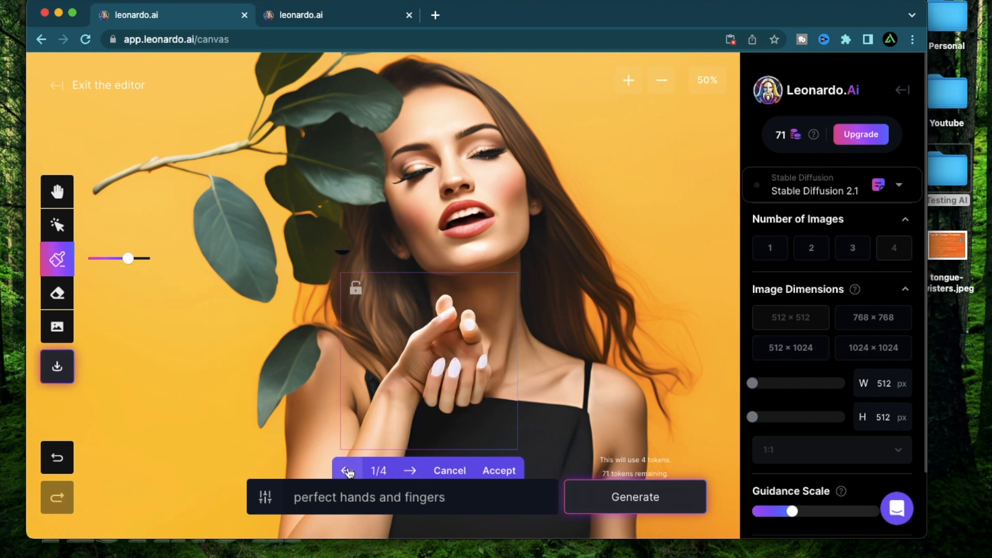
{"action": "left_click", "coordinate": [412, 470]}
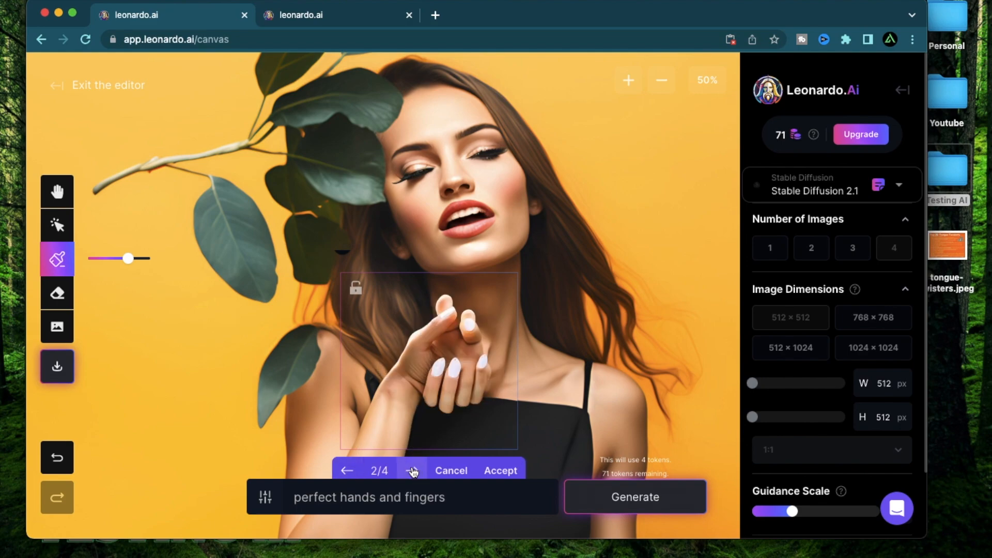
{"action": "left_click", "coordinate": [413, 471]}
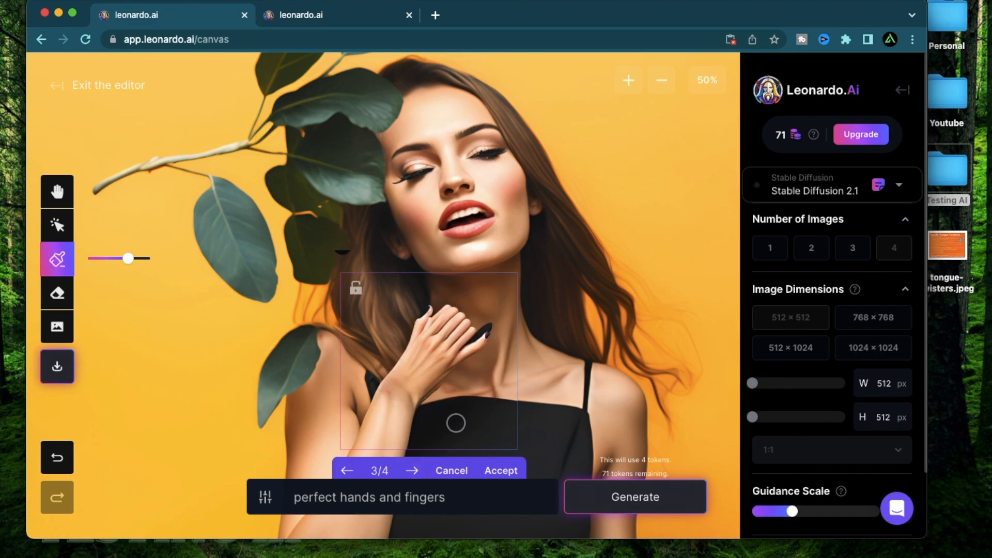
{"action": "left_click", "coordinate": [412, 471]}
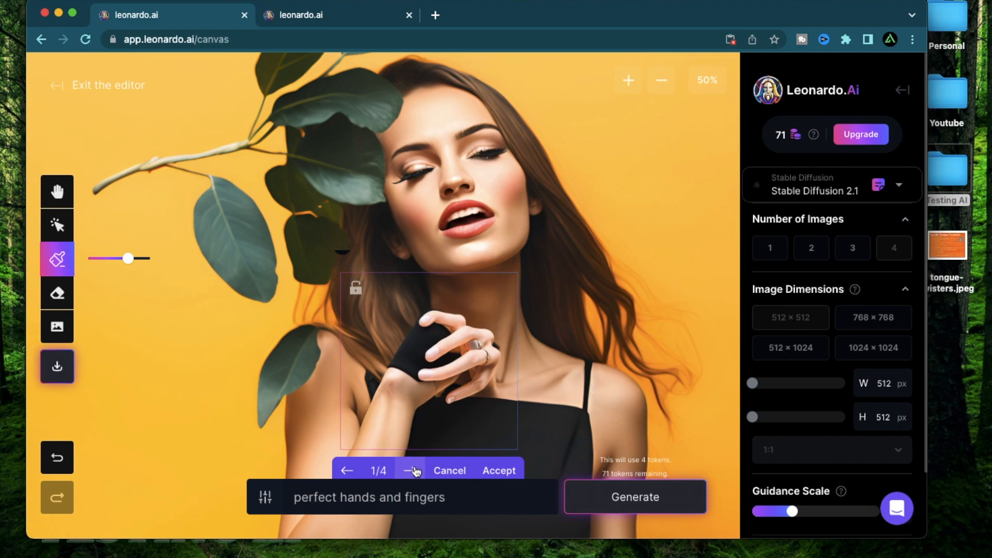
{"action": "left_click", "coordinate": [413, 470]}
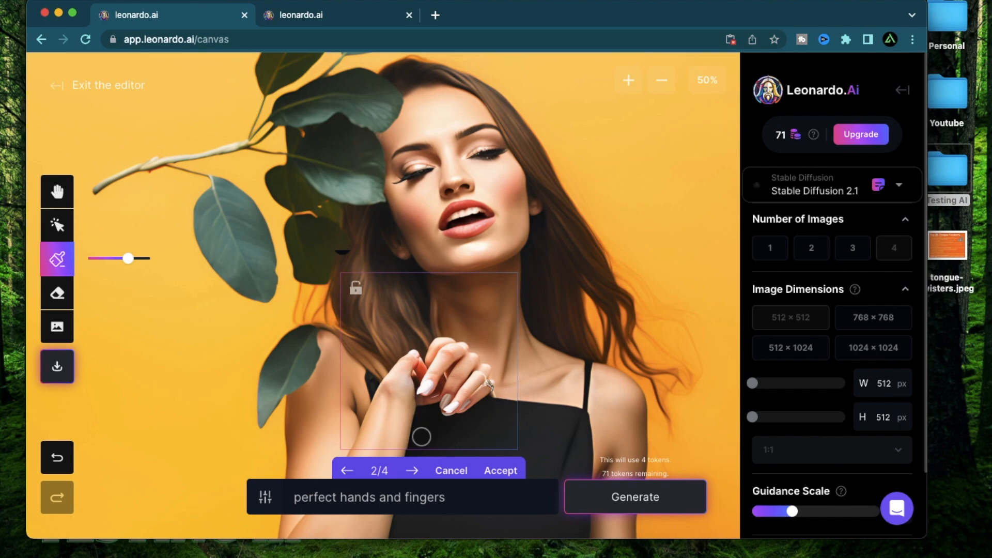
{"action": "double_click", "coordinate": [412, 471]}
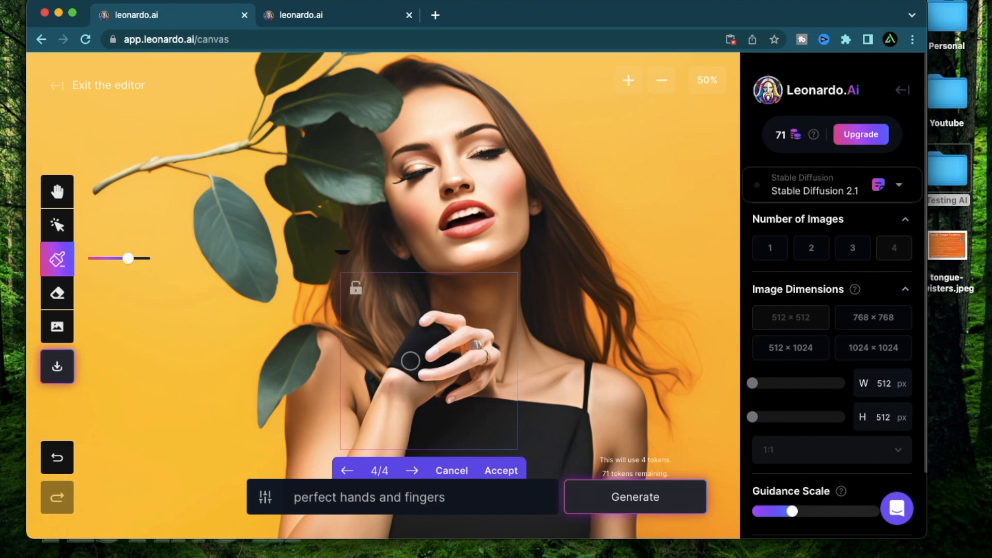
{"action": "left_click", "coordinate": [411, 471]}
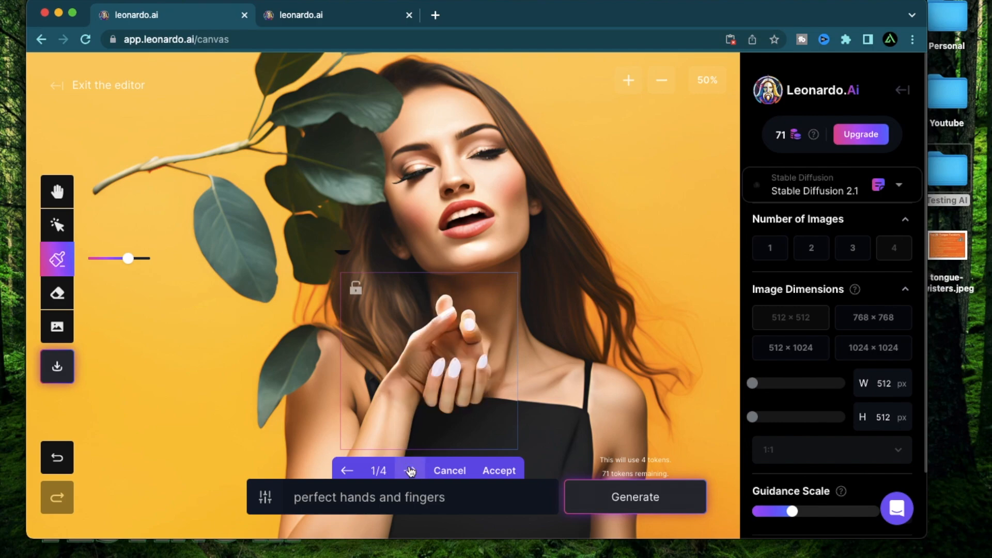
{"action": "left_click", "coordinate": [411, 471]}
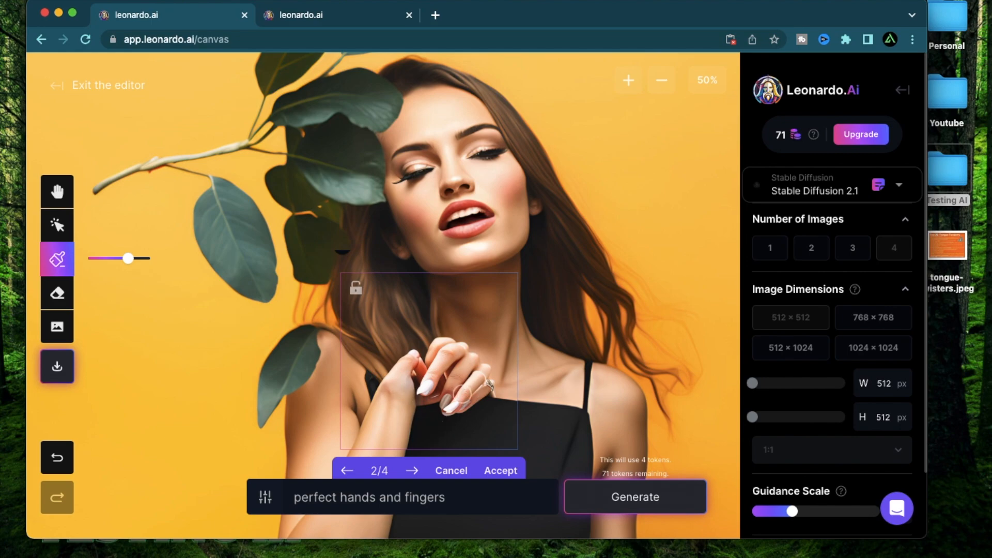
{"action": "left_click", "coordinate": [414, 471]}
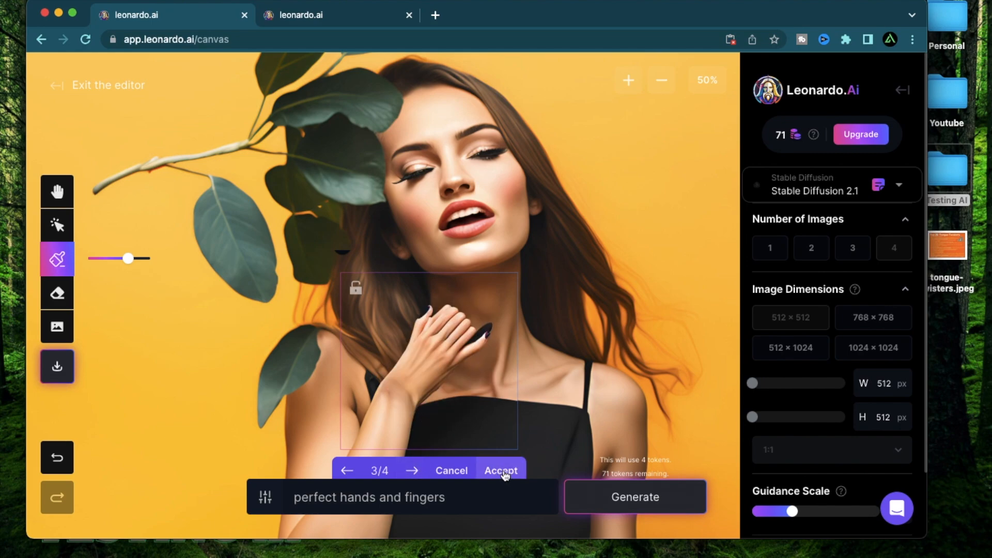
{"action": "left_click", "coordinate": [503, 471]}
Switch to the Leonardo AI playlist on YouTube and browse its videos.
{"action": "scroll", "coordinate": [635, 323], "scroll_direction": "down", "scroll_amount": 3}
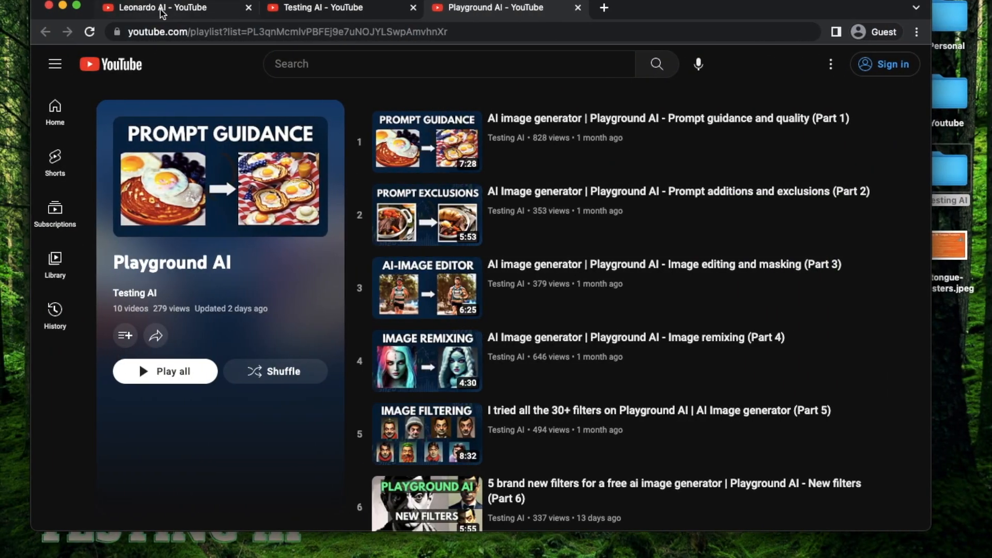
{"action": "left_click", "coordinate": [163, 8]}
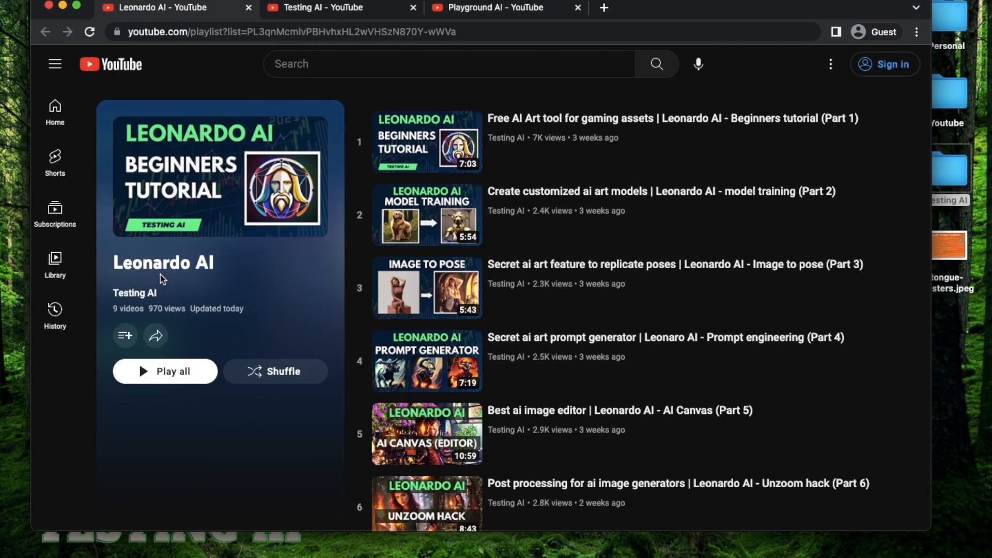
{"action": "scroll", "coordinate": [677, 305], "scroll_direction": "down", "scroll_amount": 5}
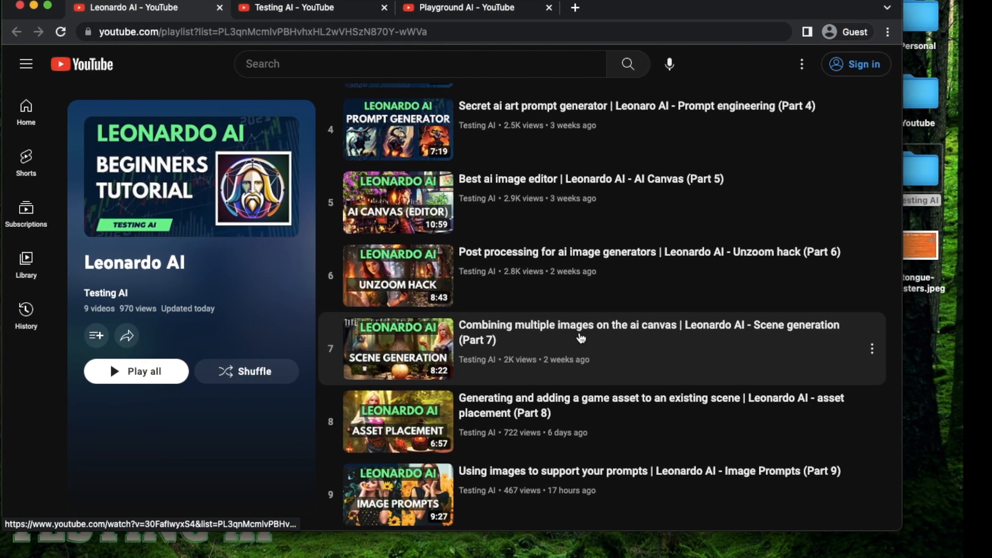